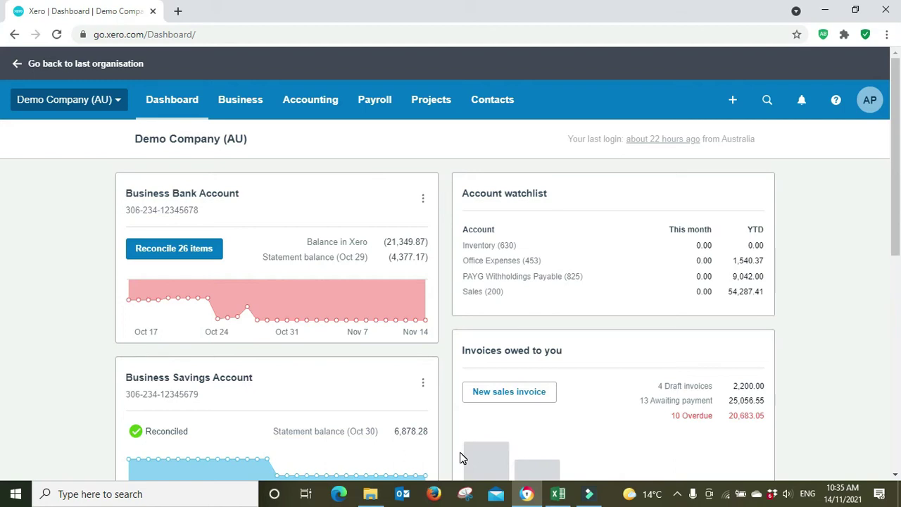
# - Start a statement import for the Business Bank Account and download Xero's CSV template into Excel
pyautogui.moveTo(465, 451)
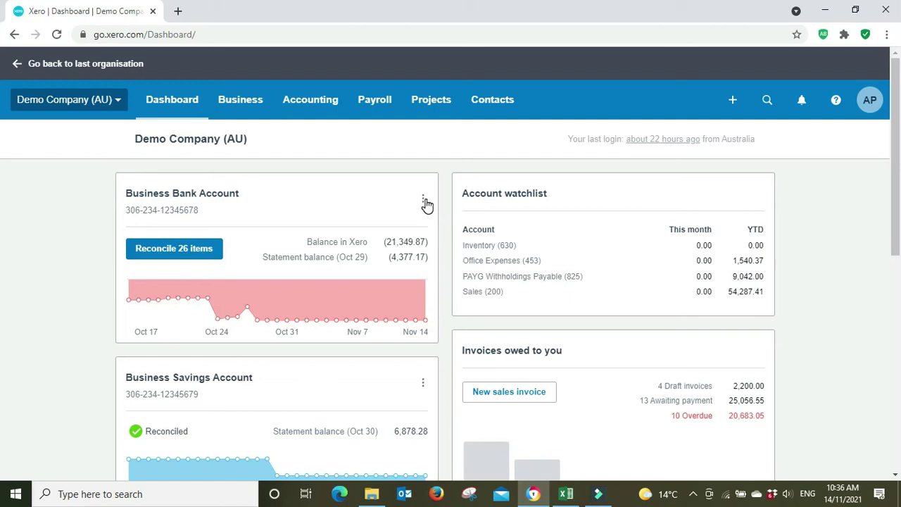
pyautogui.click(423, 202)
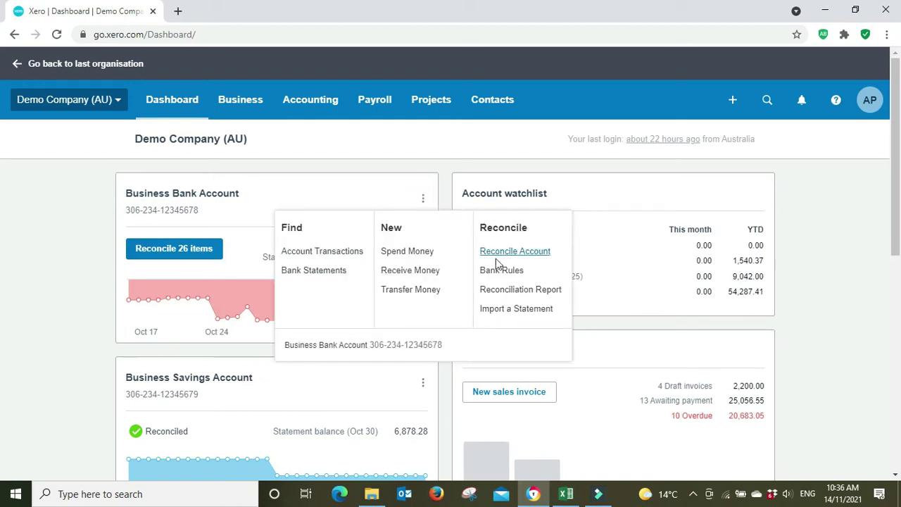
pyautogui.click(499, 312)
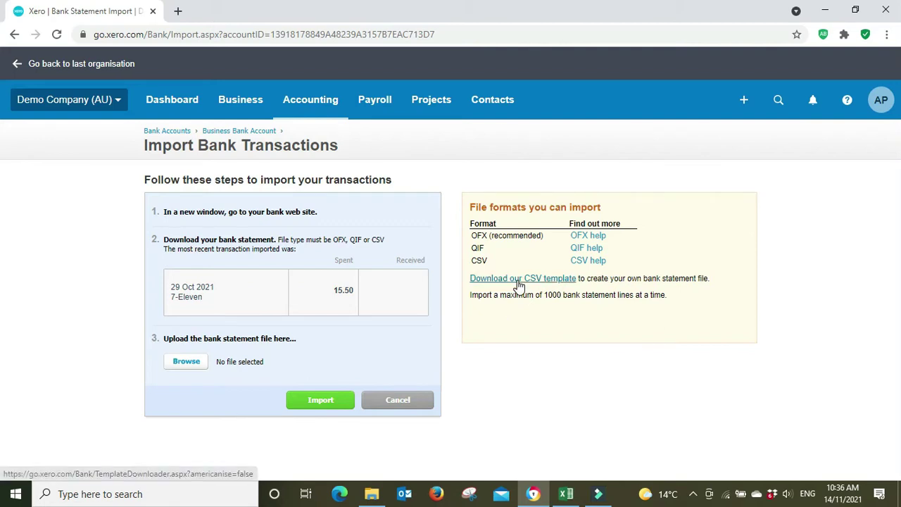
pyautogui.click(519, 285)
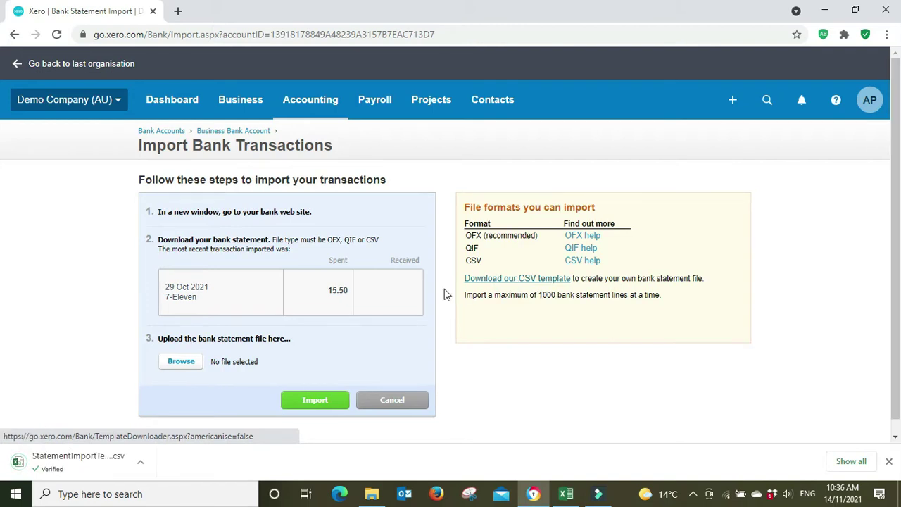
pyautogui.click(42, 464)
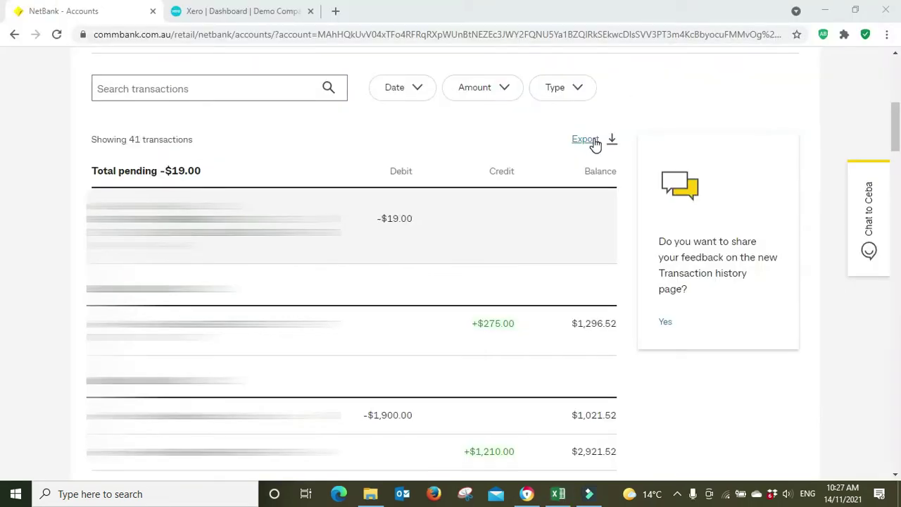
# - Export the NetBank transactions in CSV format and open the downloaded CSVData.csv
pyautogui.click(594, 140)
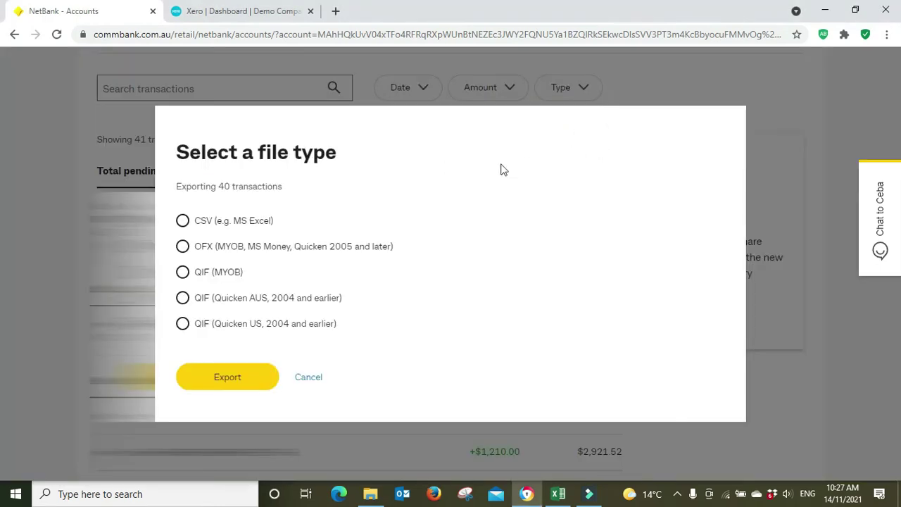
pyautogui.click(182, 220)
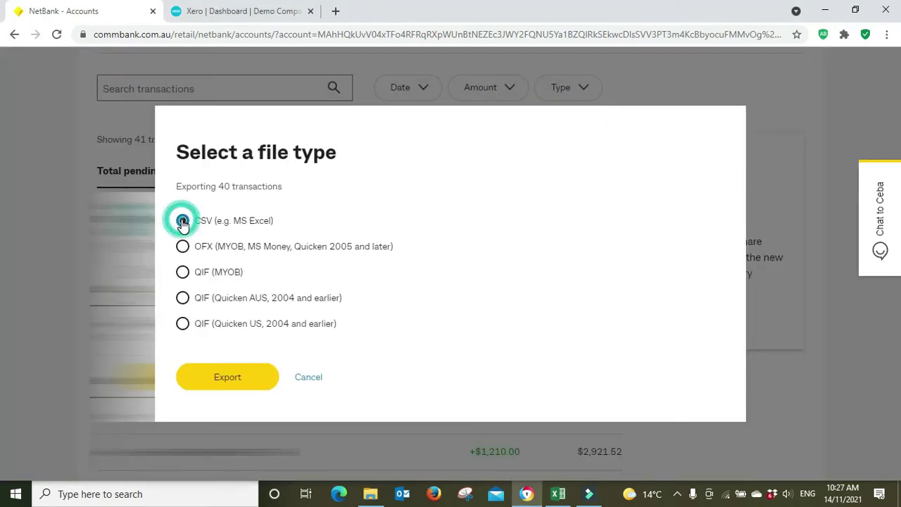
pyautogui.click(209, 380)
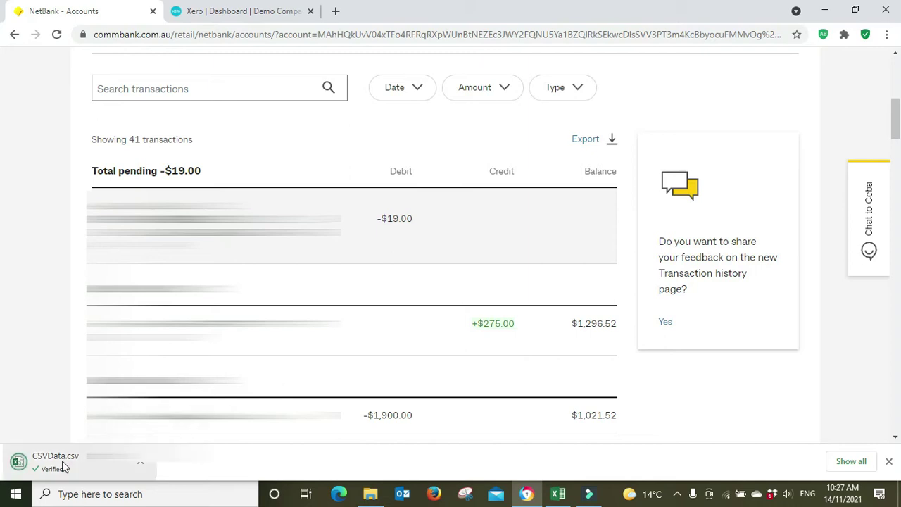
pyautogui.click(67, 463)
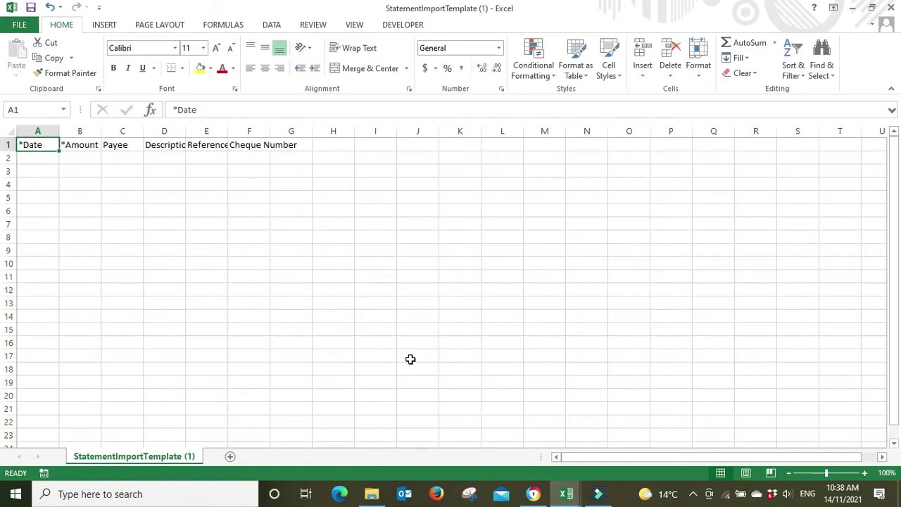
# - Autofit CSVData's columns A and C to show full dates and descriptions, then return to the template
pyautogui.moveTo(555, 498)
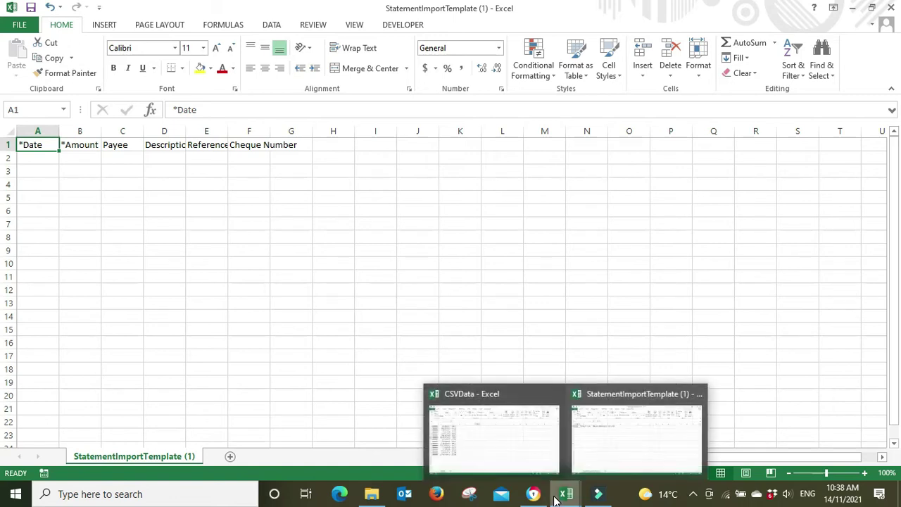
pyautogui.click(535, 454)
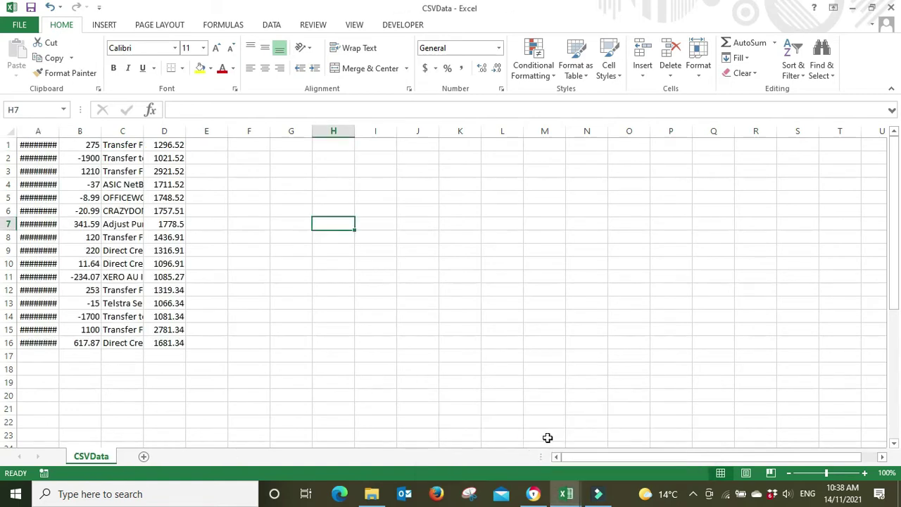
pyautogui.doubleClick(53, 130)
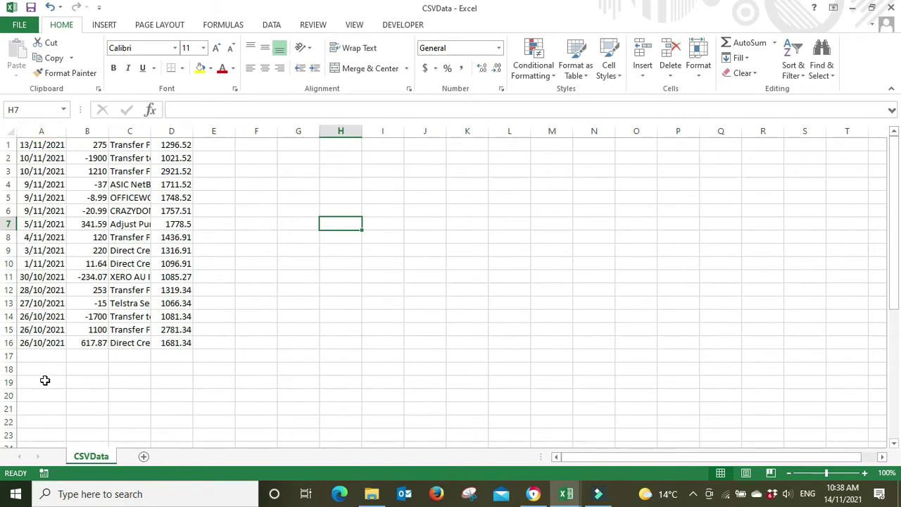
pyautogui.doubleClick(150, 131)
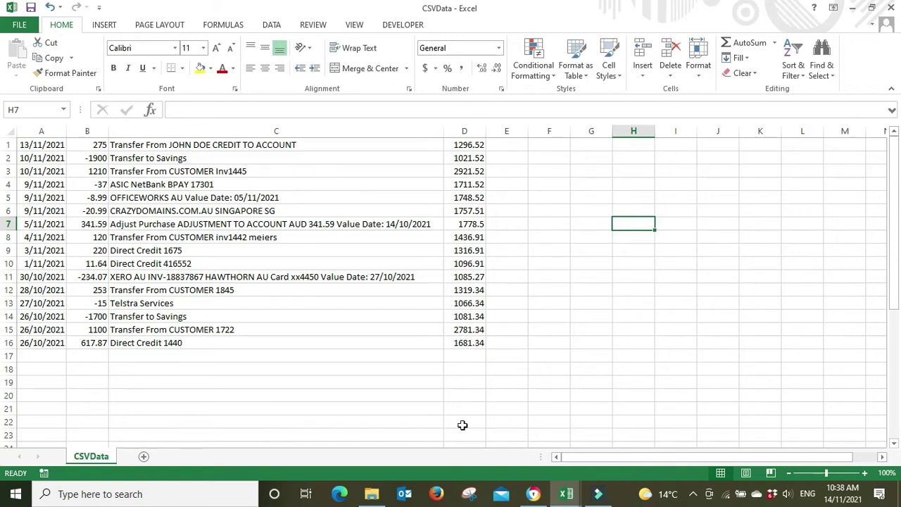
pyautogui.click(561, 493)
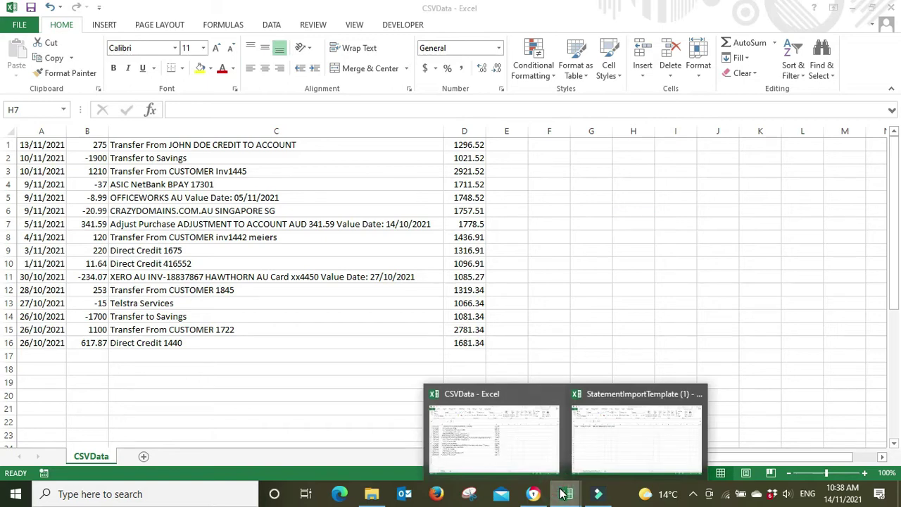
pyautogui.click(628, 443)
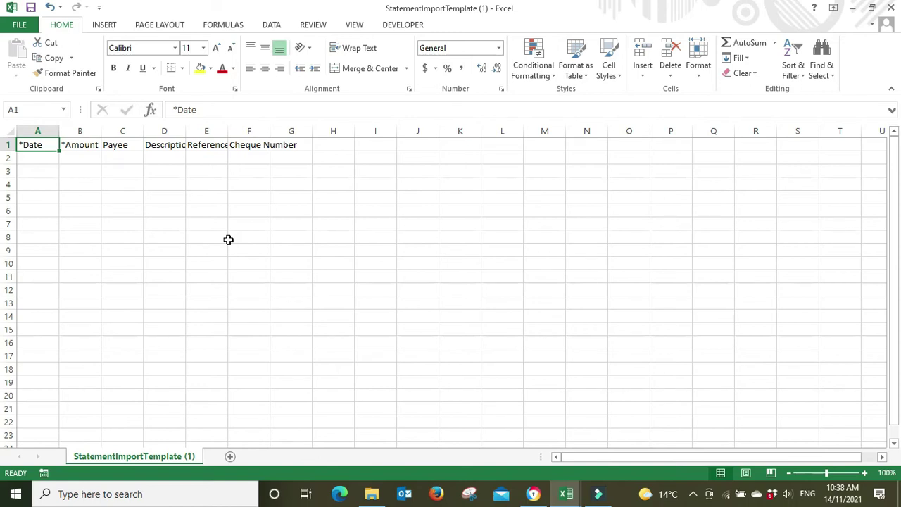
# - Copy the dates A1:A16 from CSVData into the template starting at A2, widening column A
pyautogui.hotkey('alt', 'Tab')
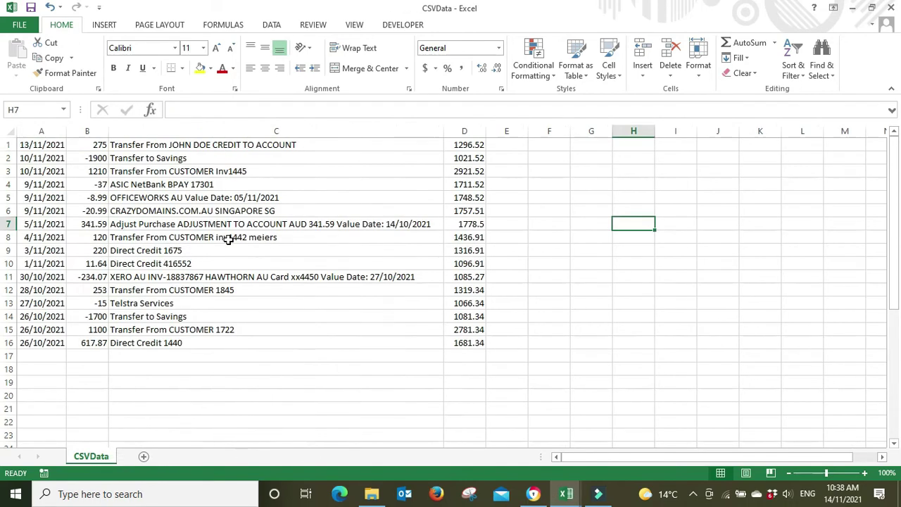
pyautogui.click(48, 143)
pyautogui.moveTo(48, 144); pyautogui.dragTo(48, 337)
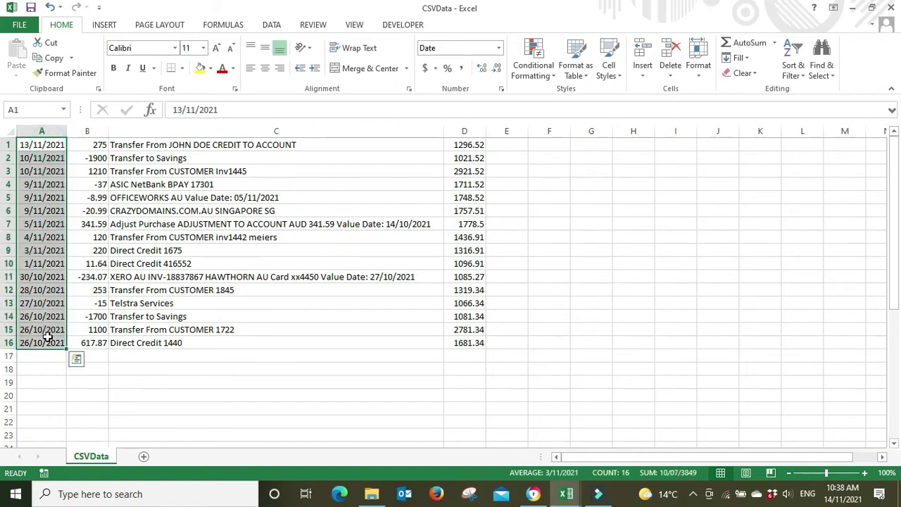
pyautogui.rightClick(42, 280)
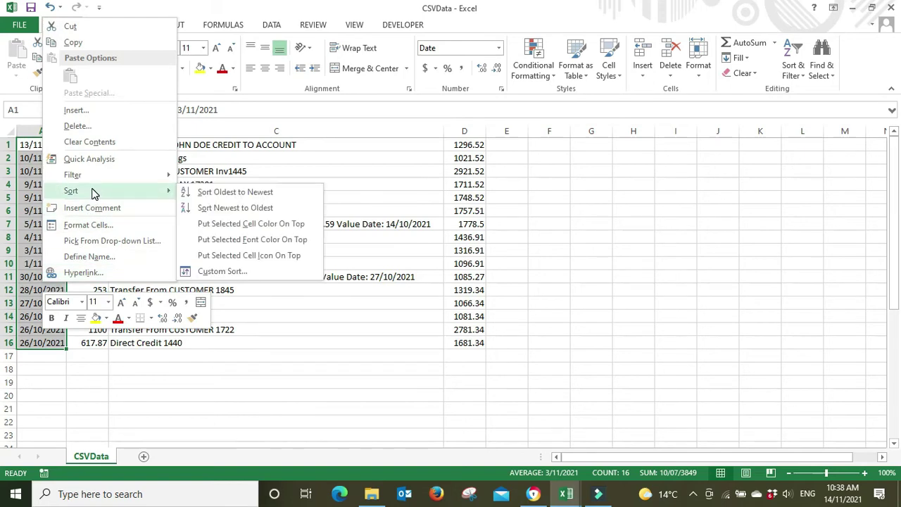
pyautogui.click(94, 43)
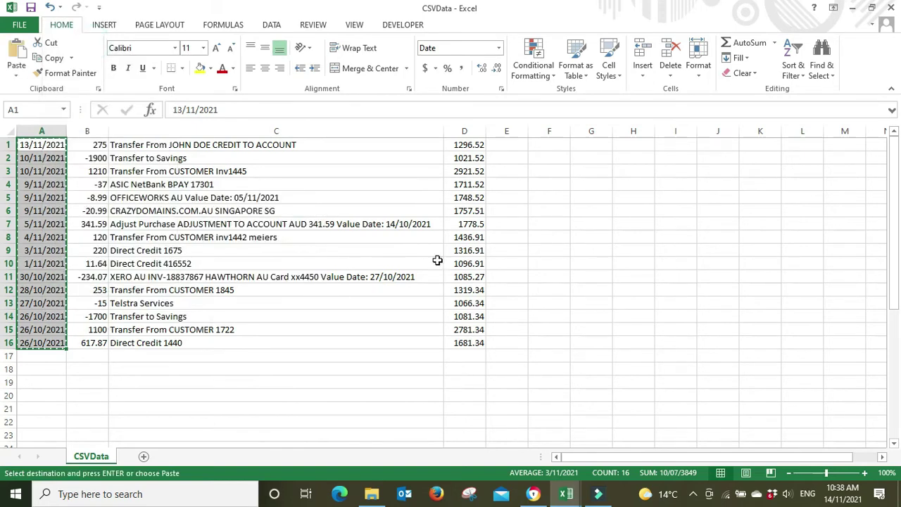
pyautogui.hotkey('alt', 'Tab')
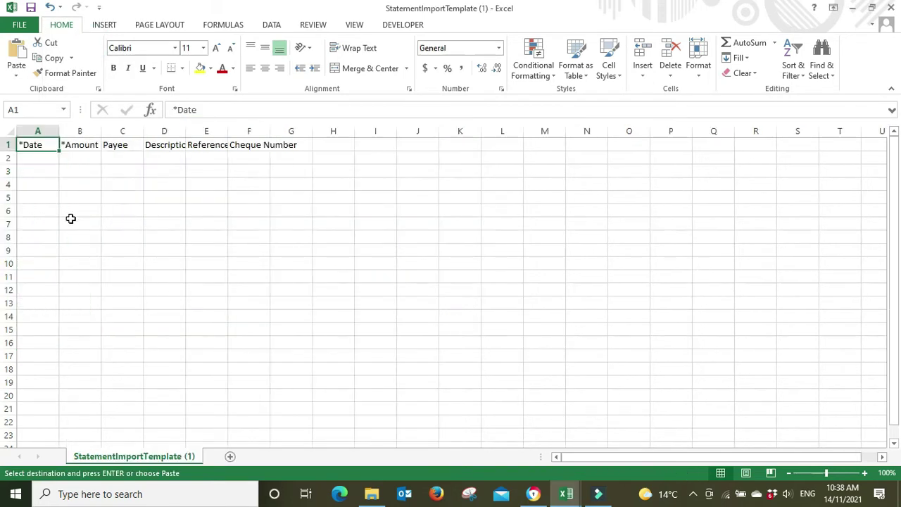
pyautogui.click(37, 156)
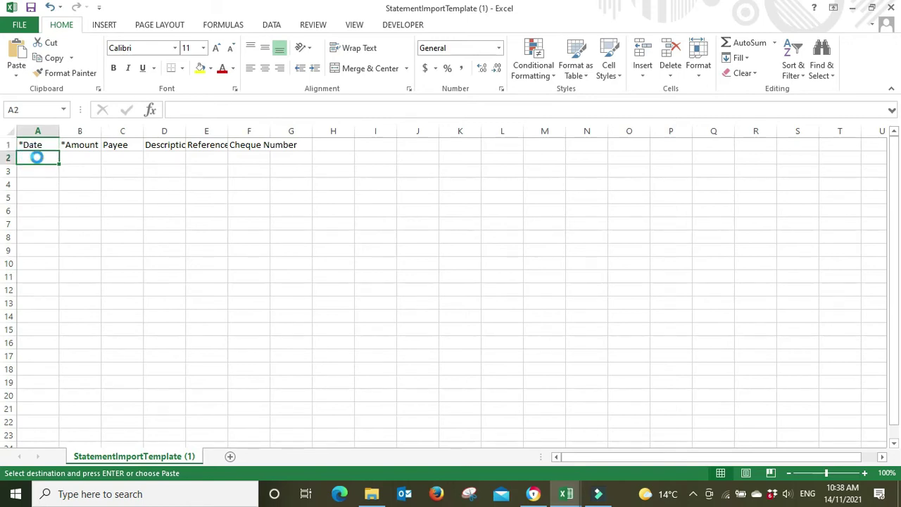
pyautogui.hotkey('ctrl', 'v')
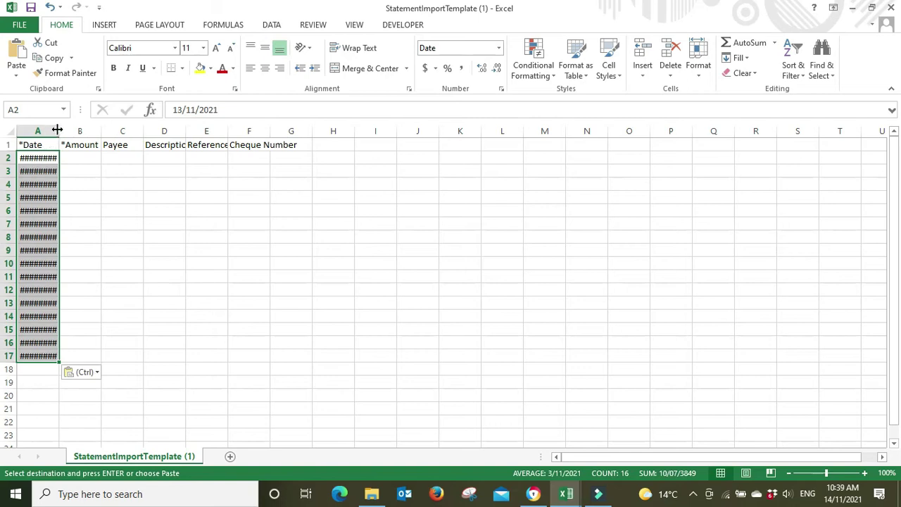
pyautogui.doubleClick(58, 130)
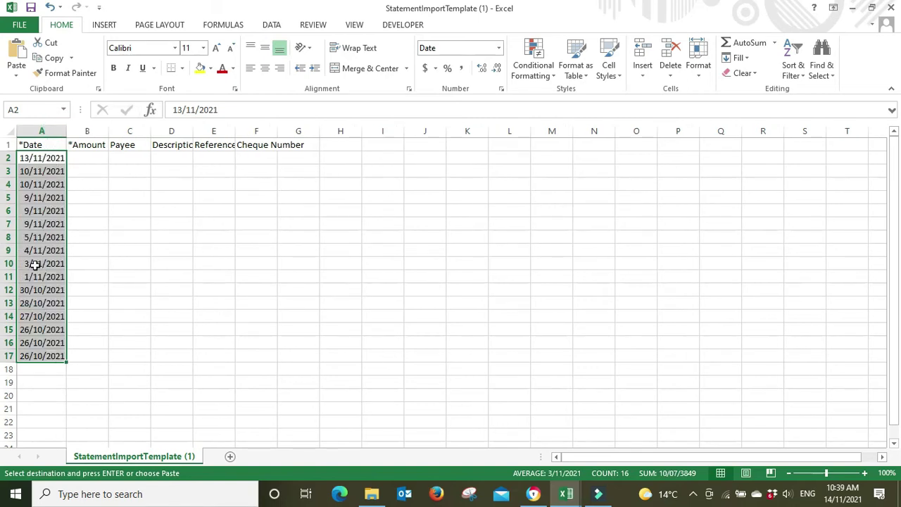
# - Paste the CSVData amounts B1:B16 into the template's Amount column starting at B2
pyautogui.hotkey('alt', 'Tab')
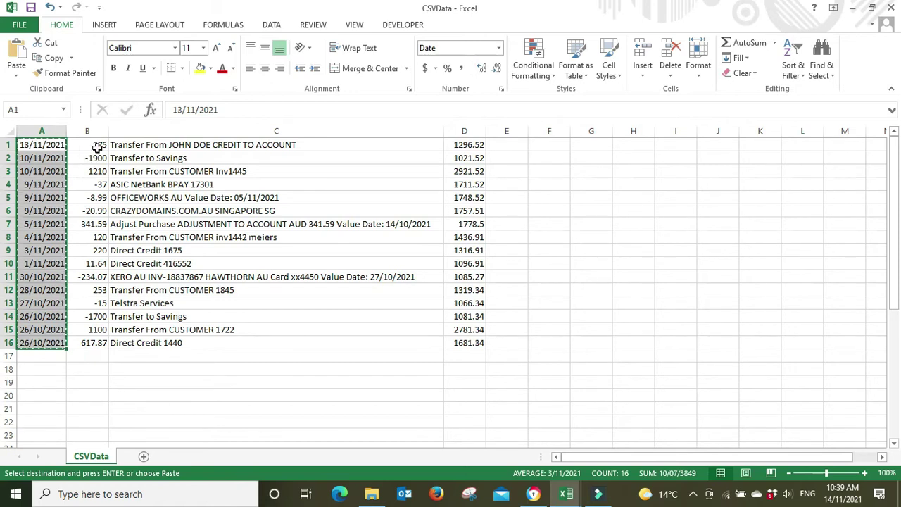
pyautogui.moveTo(97, 146); pyautogui.dragTo(94, 343)
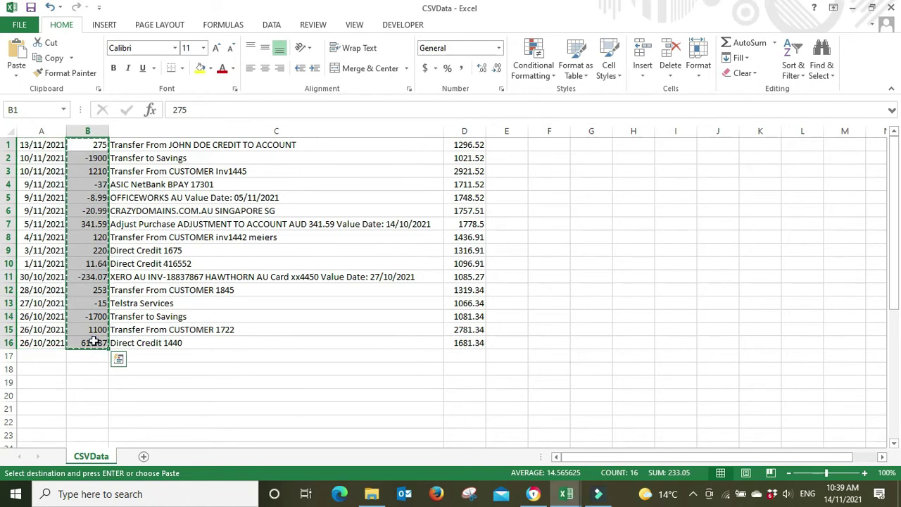
pyautogui.hotkey('alt', 'Tab')
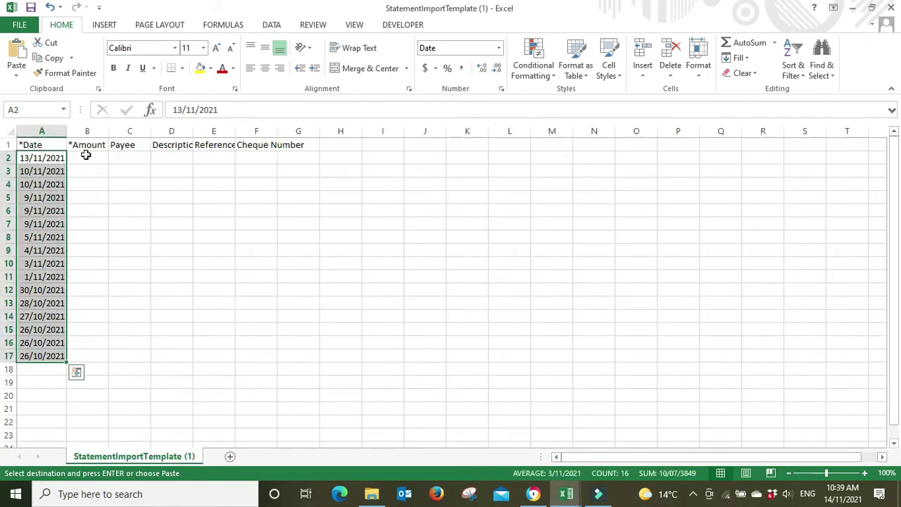
pyautogui.click(85, 155)
pyautogui.hotkey('ctrl', 'v')
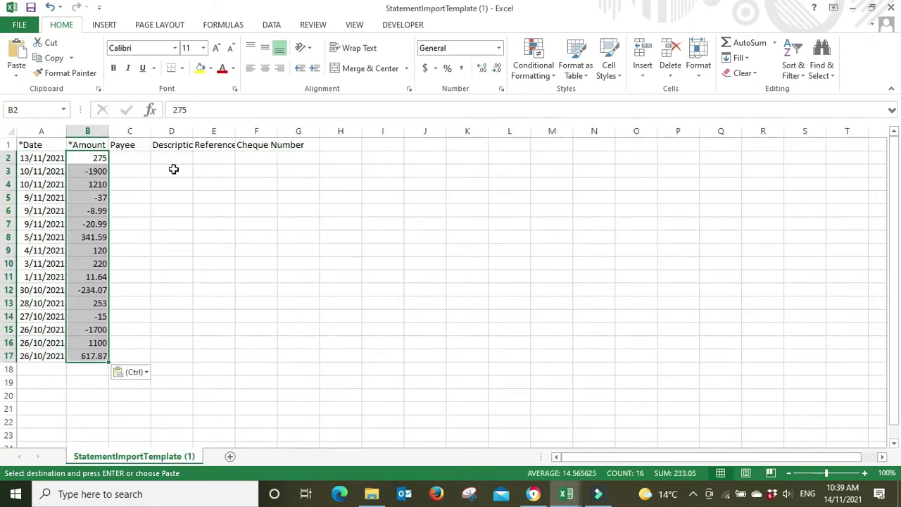
# - Copy the descriptions C1:C16 into the template from D2 and compare against CSVData
pyautogui.hotkey('alt', 'Tab')
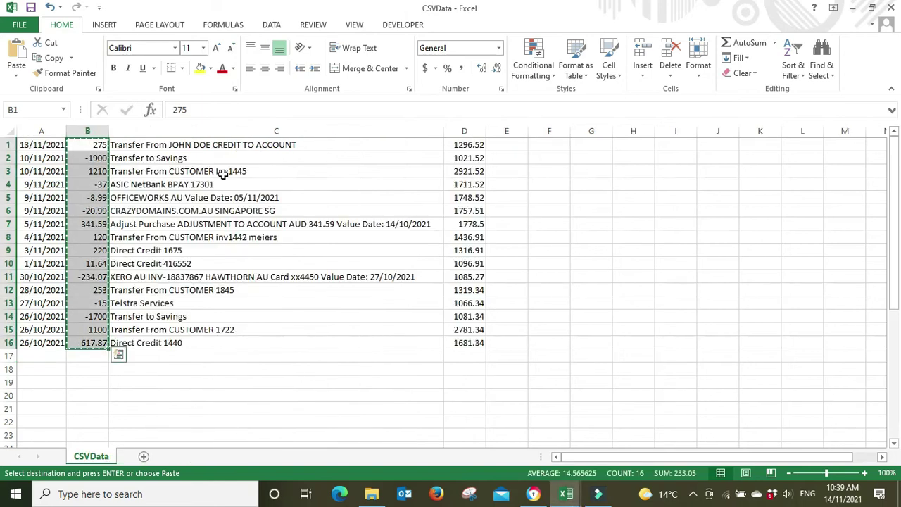
pyautogui.moveTo(143, 145); pyautogui.dragTo(152, 341)
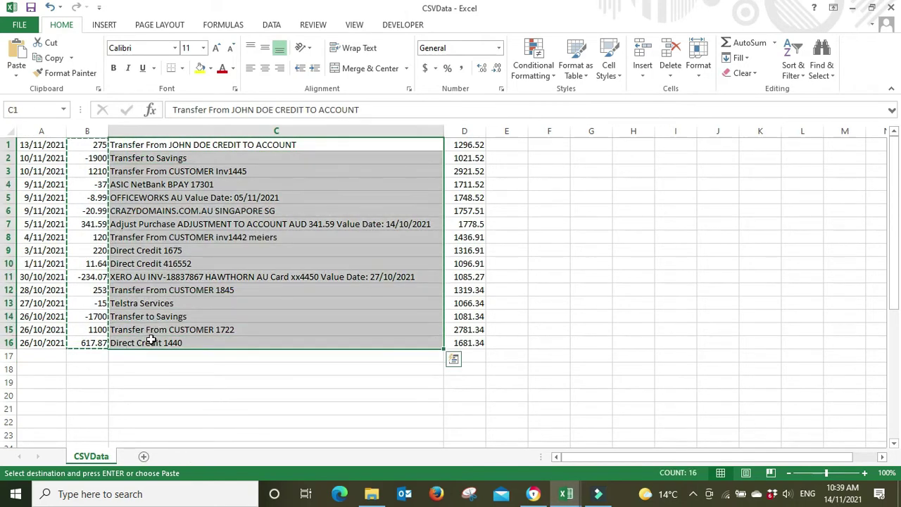
pyautogui.hotkey('ctrl', 'c')
pyautogui.hotkey('alt', 'Tab')
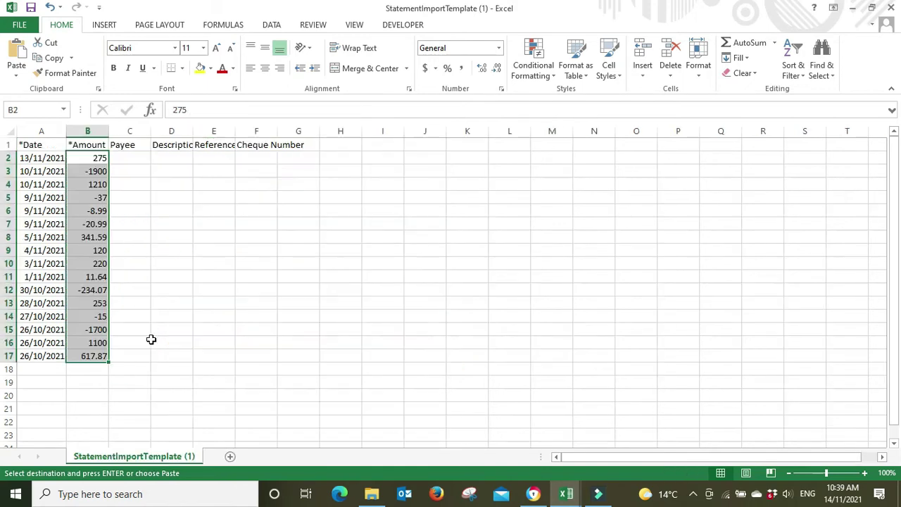
pyautogui.click(169, 159)
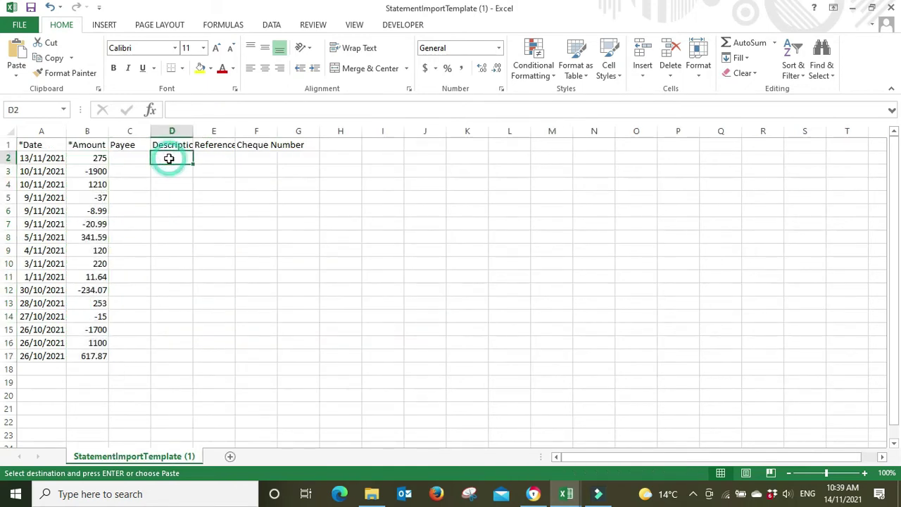
pyautogui.hotkey('ctrl', 'v')
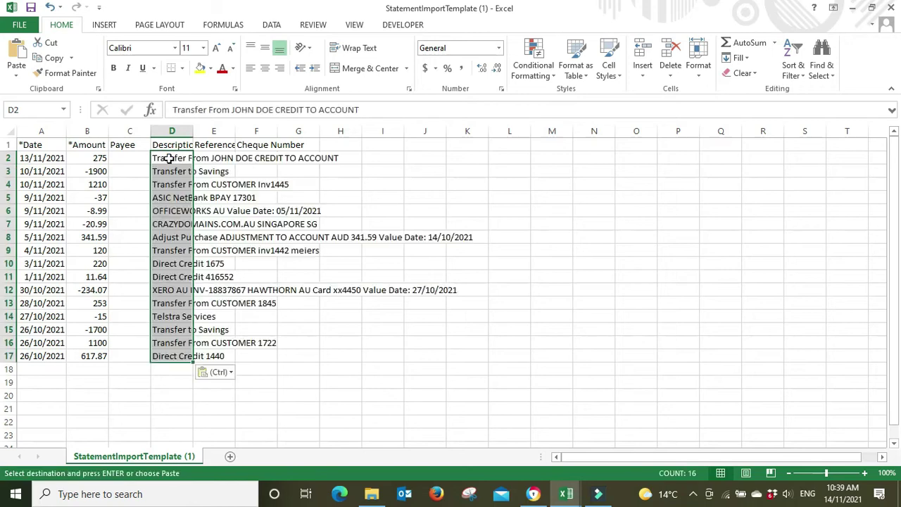
pyautogui.click(624, 197)
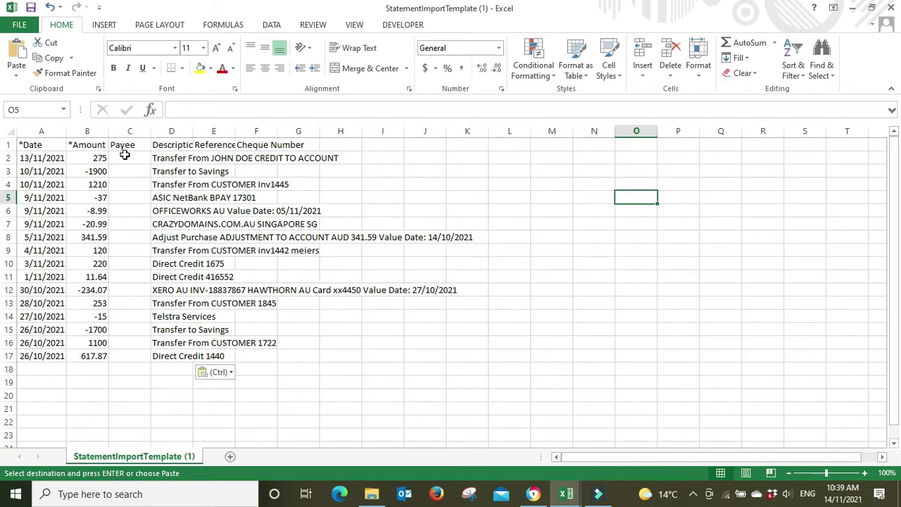
pyautogui.hotkey('alt', 'Tab')
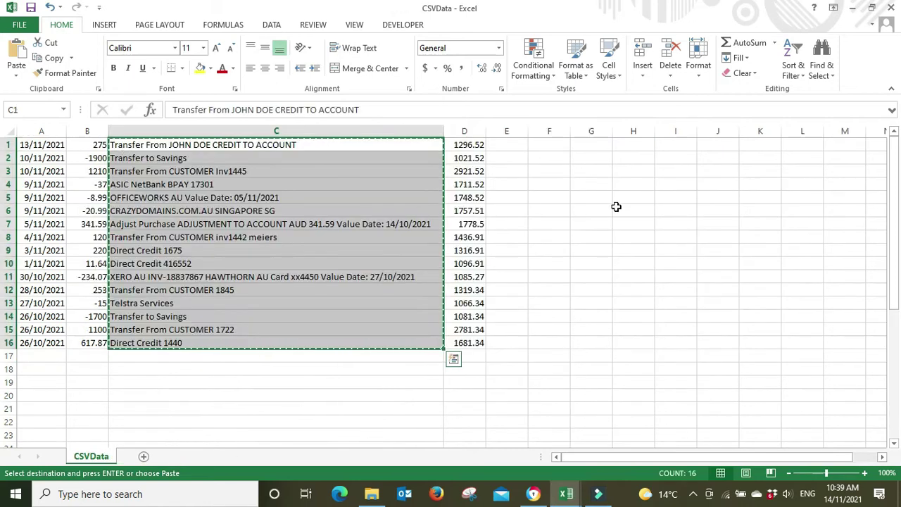
pyautogui.hotkey('alt', 'Tab')
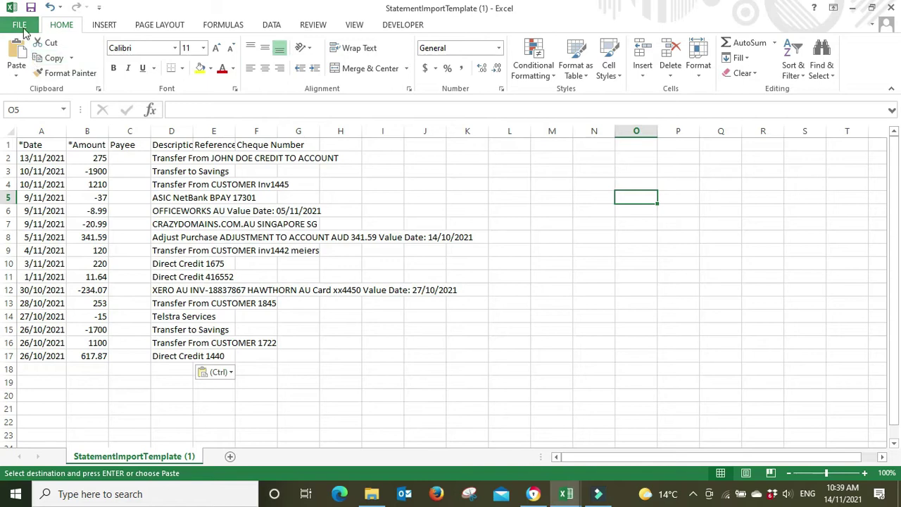
# - Save StatementImportTemplate (1) to the Desktop as CSV (Comma delimited), keeping the CSV format
pyautogui.click(21, 27)
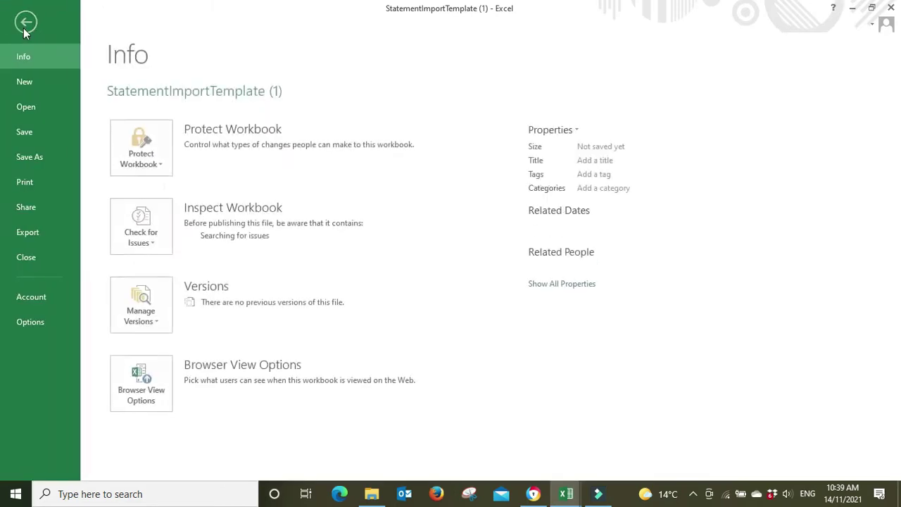
pyautogui.click(31, 164)
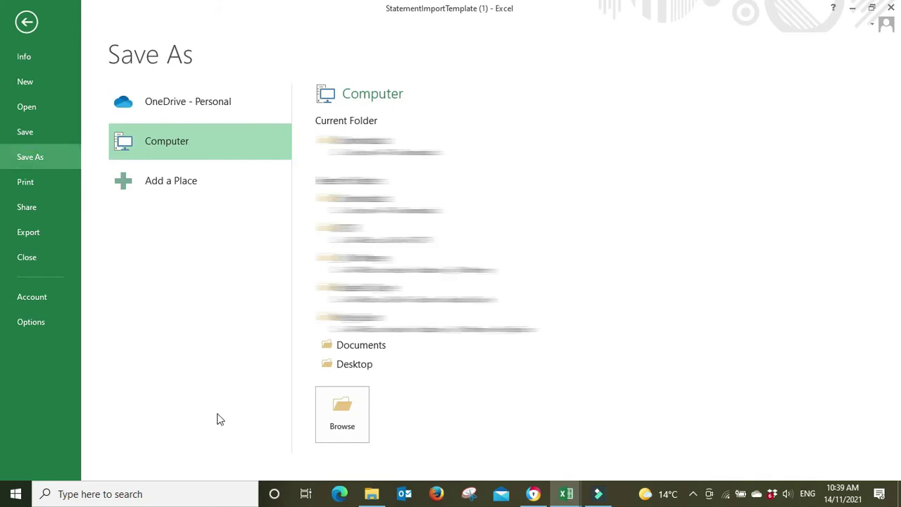
pyautogui.click(352, 364)
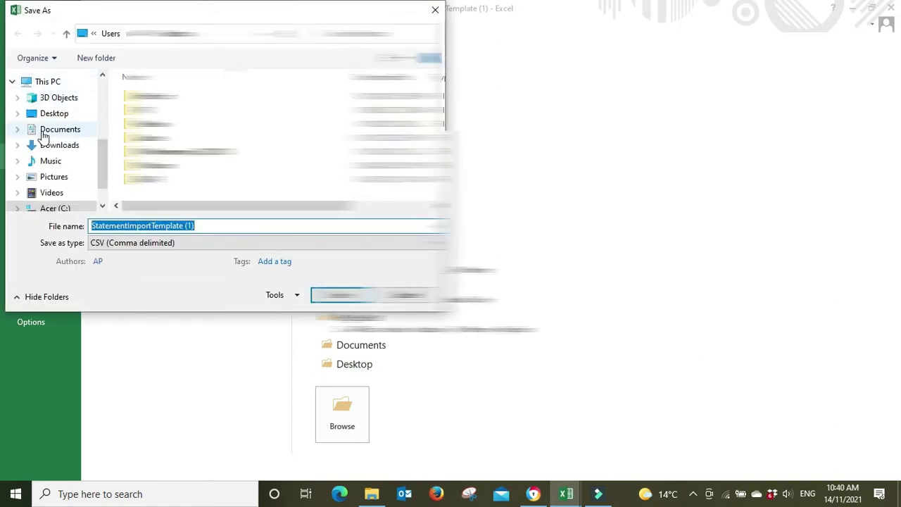
pyautogui.click(58, 115)
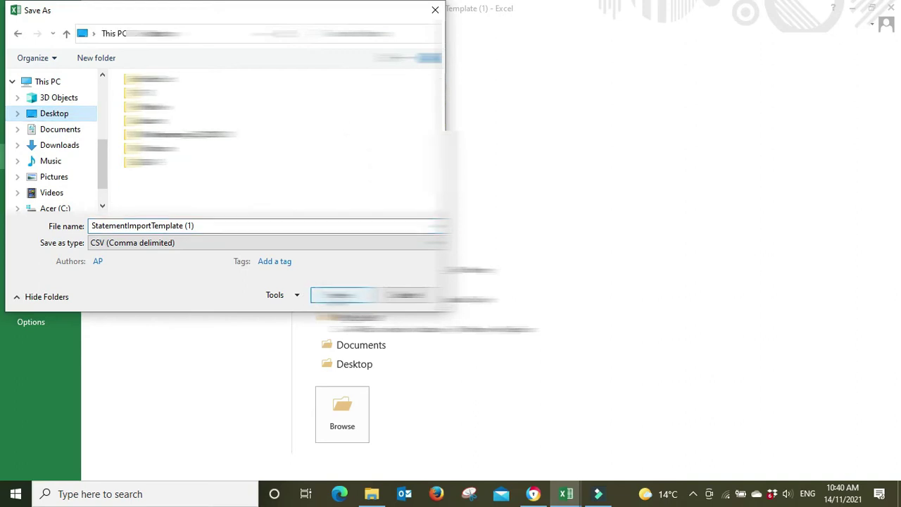
pyautogui.click(331, 296)
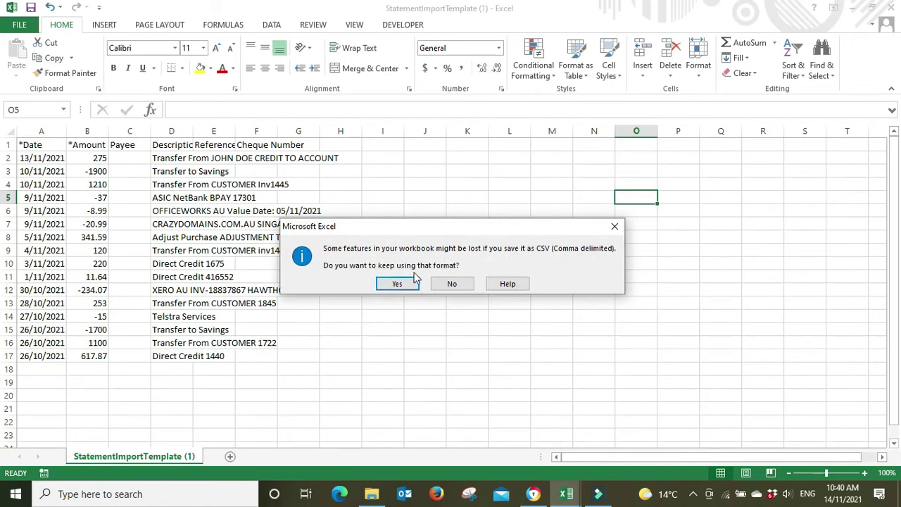
pyautogui.click(396, 286)
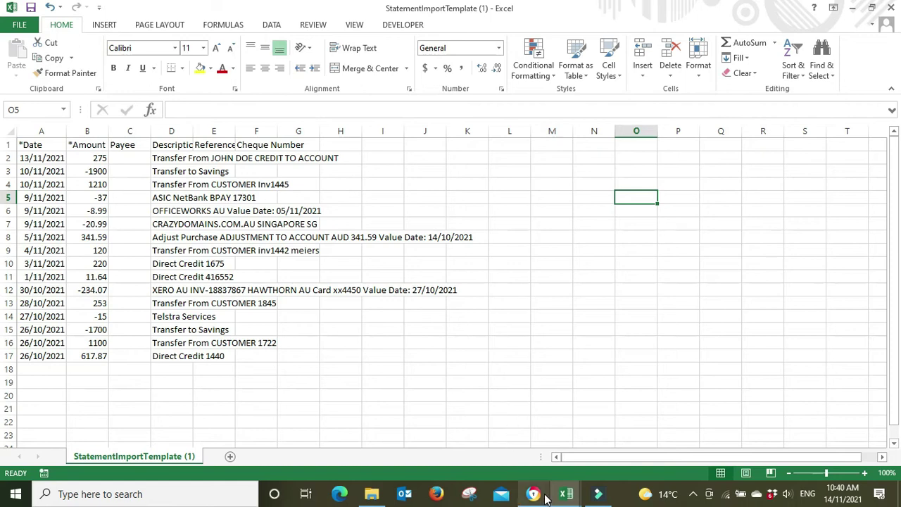
# - In Xero, attach StatementImportTemplate (1).csv from the Desktop as the bank statement file
pyautogui.moveTo(537, 497)
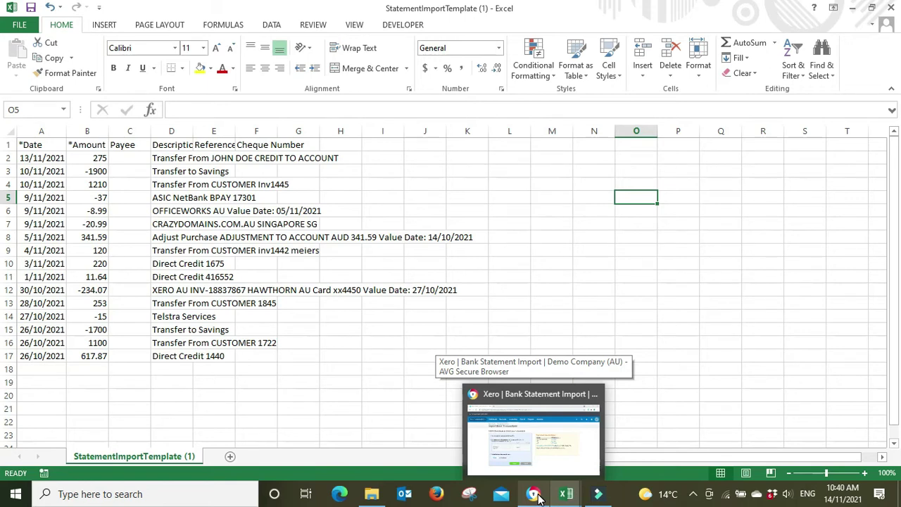
pyautogui.click(537, 497)
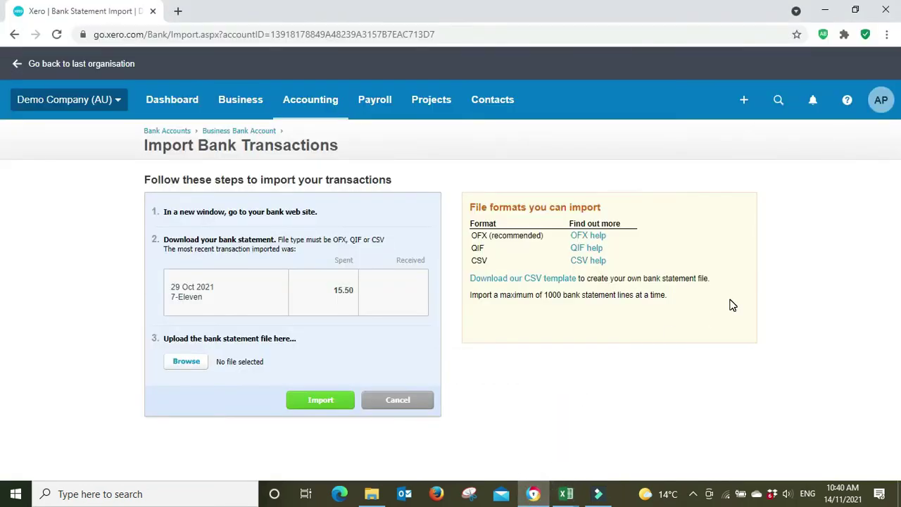
pyautogui.click(187, 362)
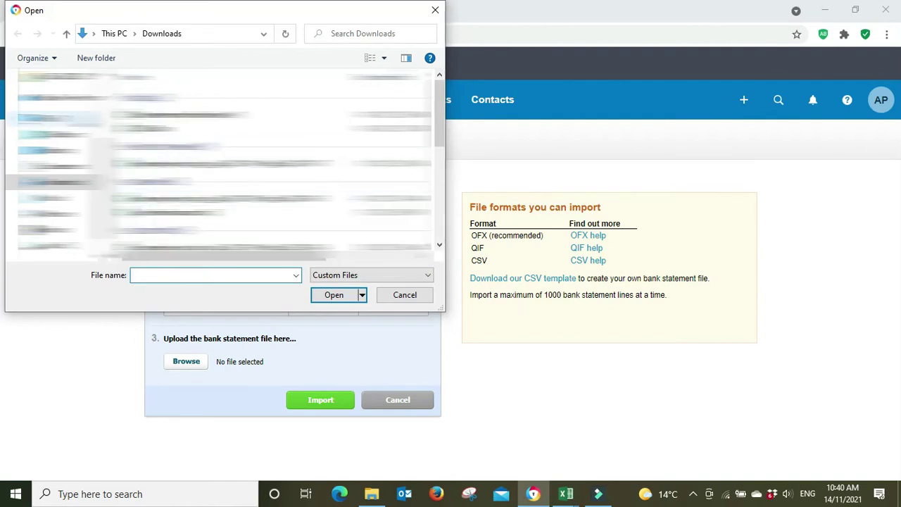
pyautogui.click(179, 115)
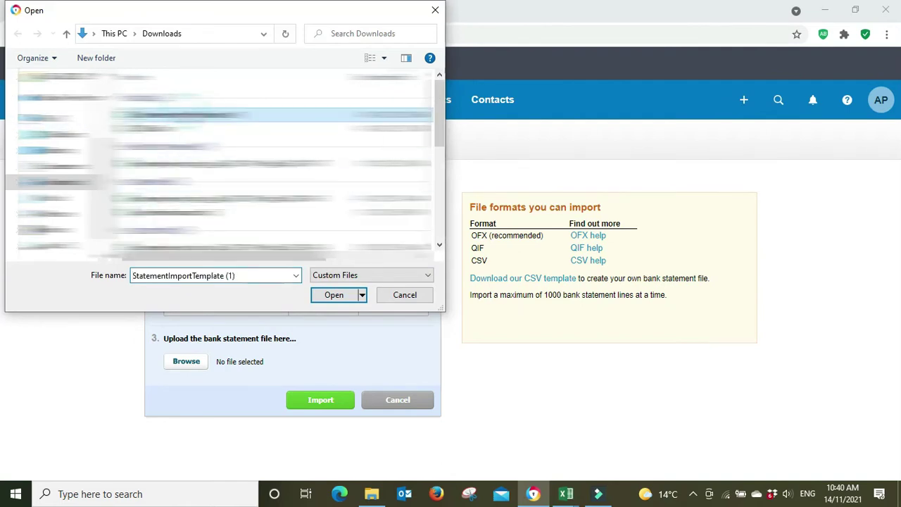
pyautogui.scroll(-2, 56, 166)
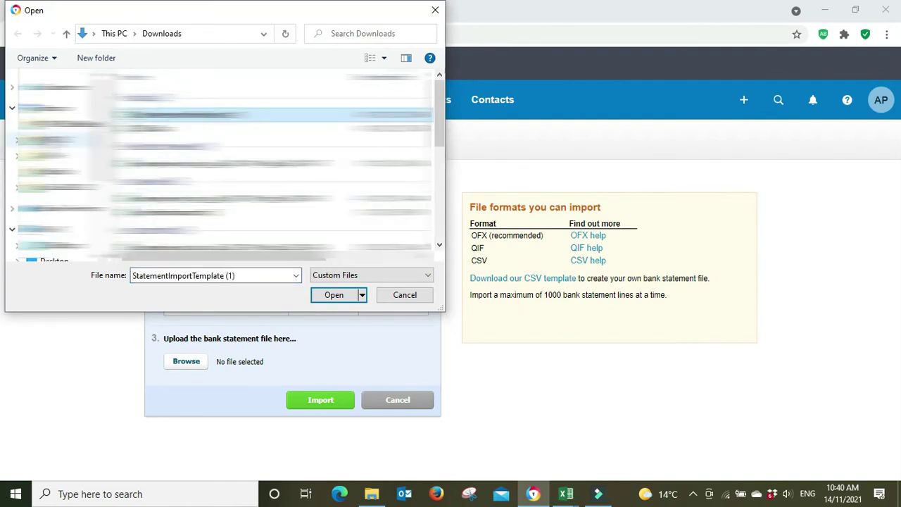
pyautogui.click(12, 86)
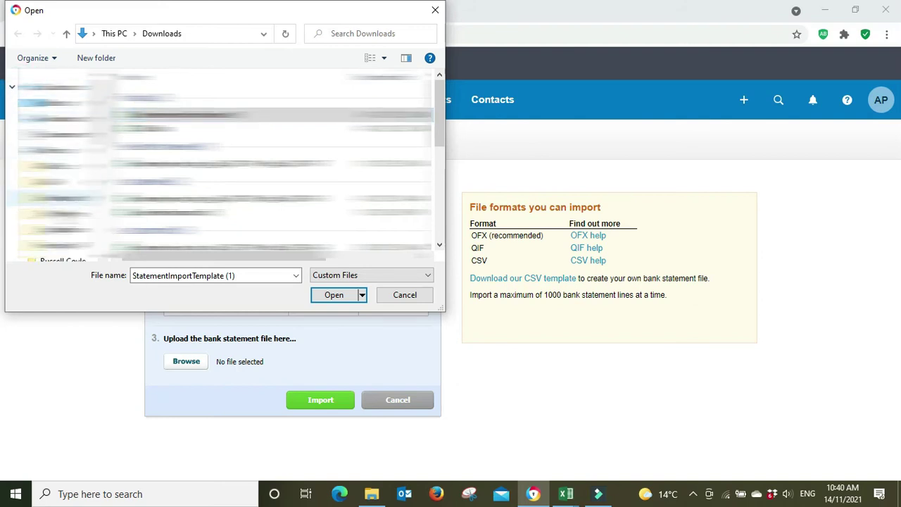
pyautogui.click(56, 103)
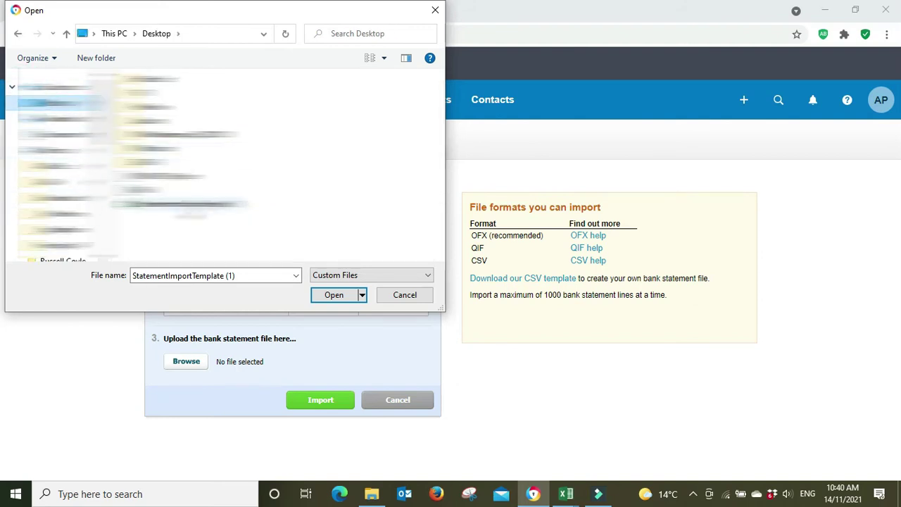
pyautogui.click(334, 297)
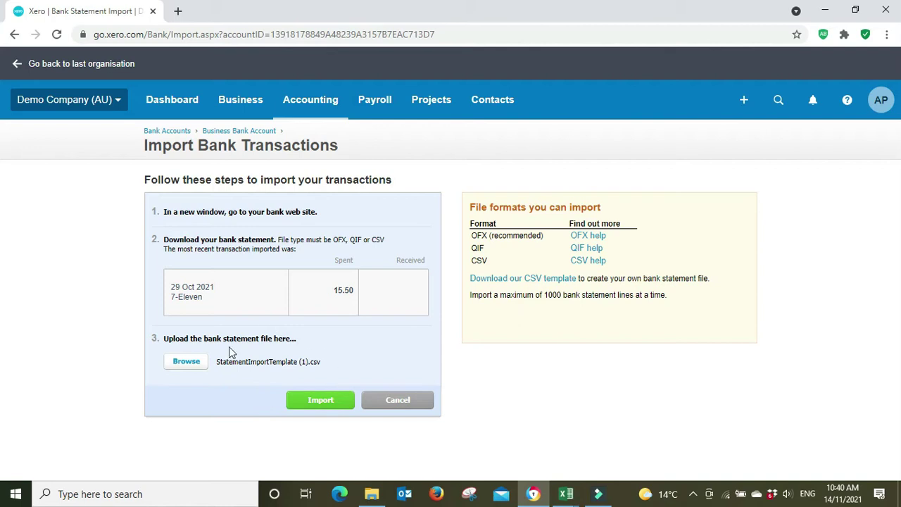
# - Import the file, keeping Date as Transaction Date and Description as Description, and save the mapping
pyautogui.click(321, 402)
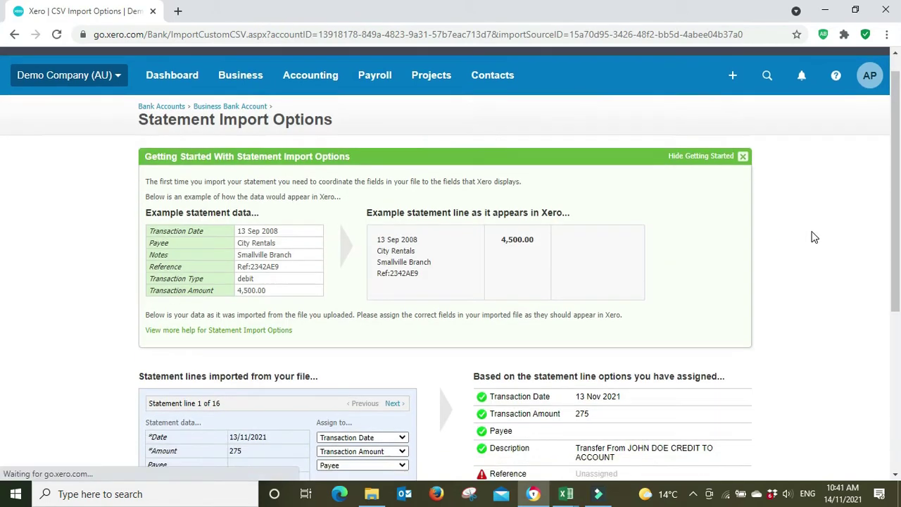
pyautogui.scroll(-3, 814, 237)
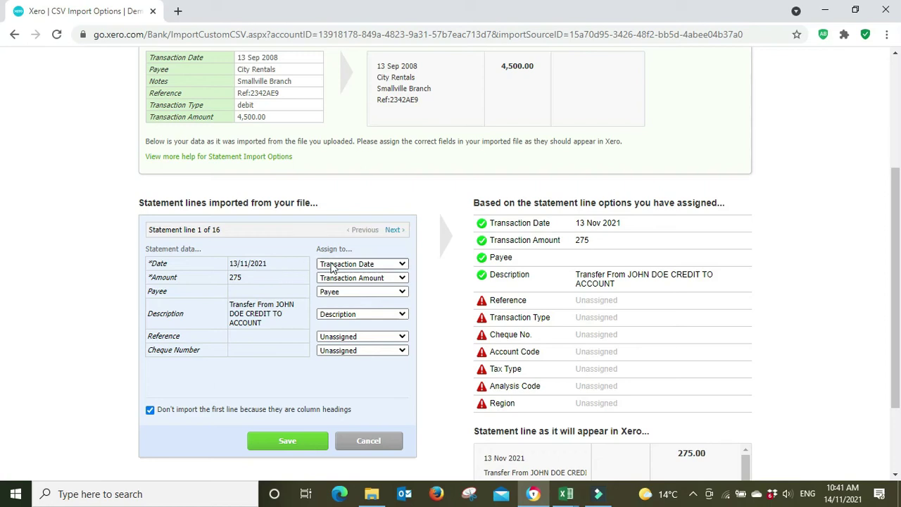
pyautogui.click(406, 264)
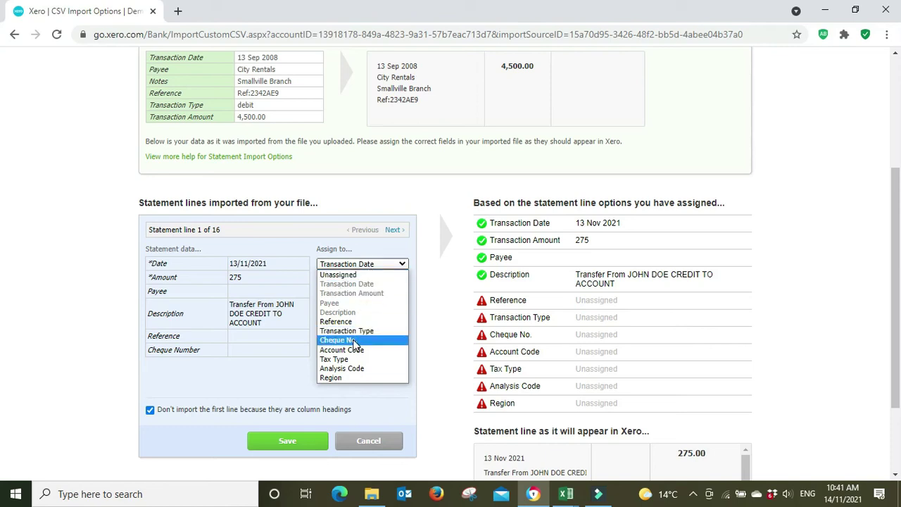
pyautogui.click(436, 322)
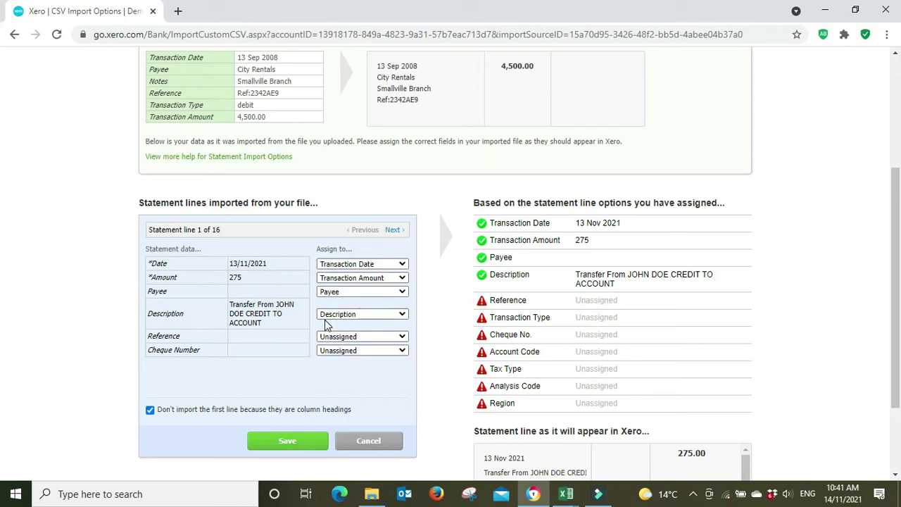
pyautogui.click(405, 265)
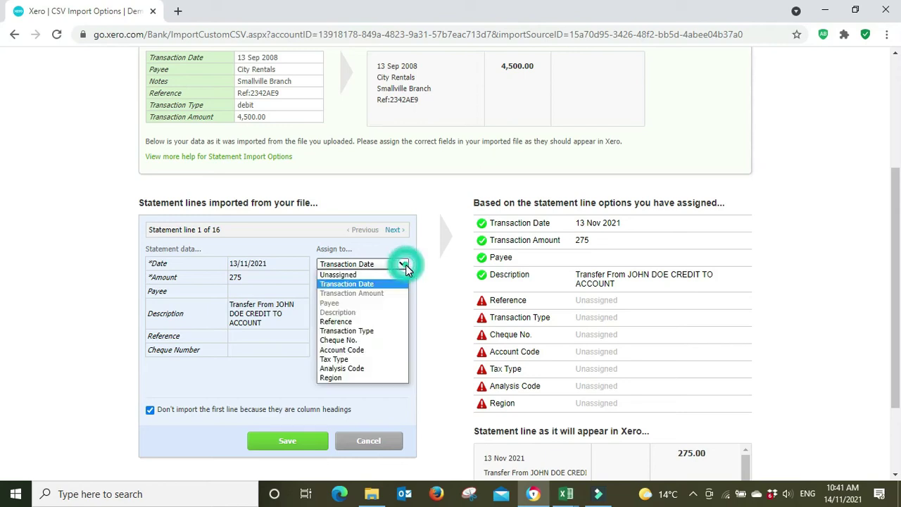
pyautogui.click(345, 285)
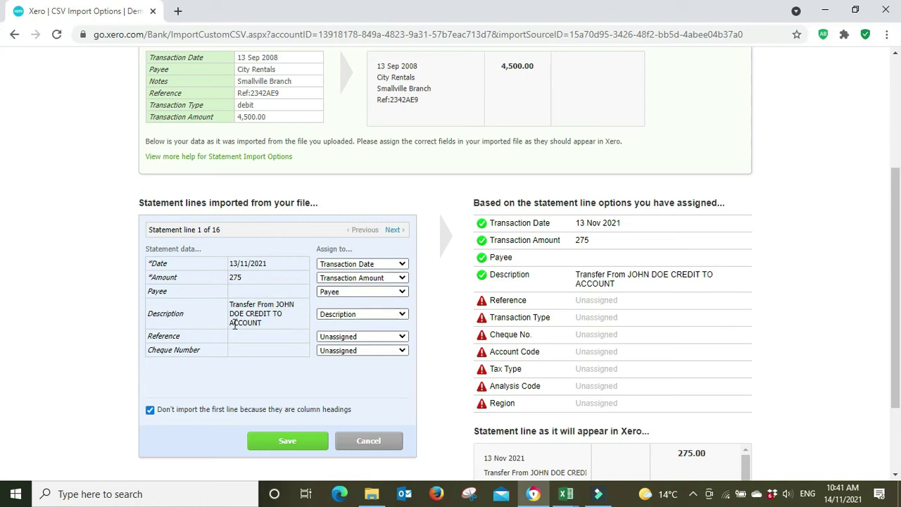
pyautogui.click(402, 315)
pyautogui.click(361, 363)
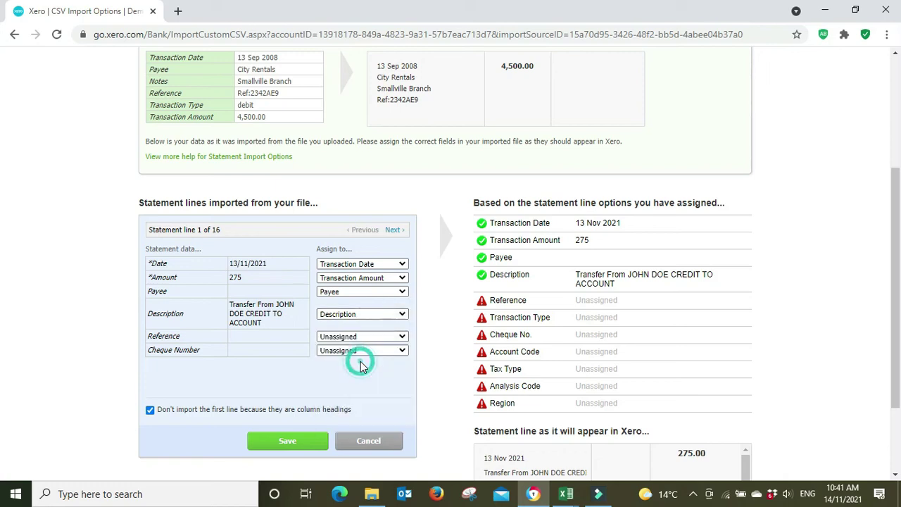
pyautogui.click(442, 352)
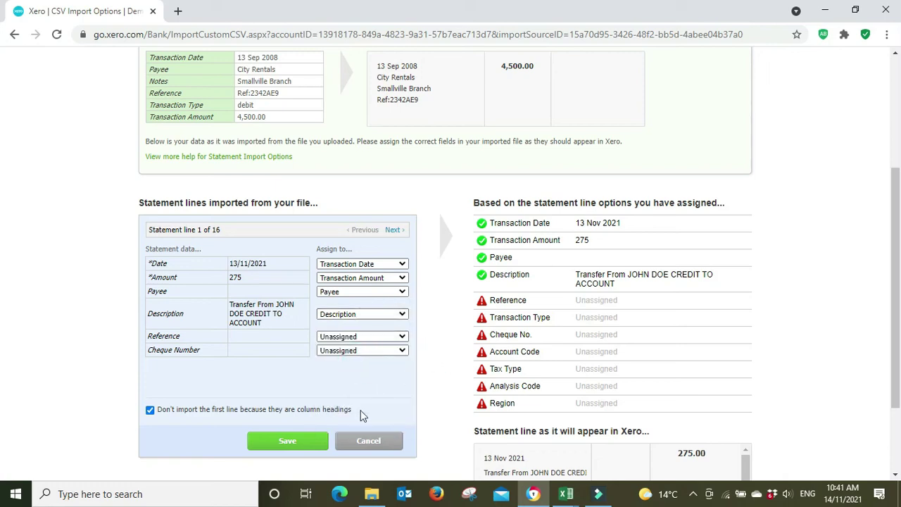
pyautogui.click(284, 443)
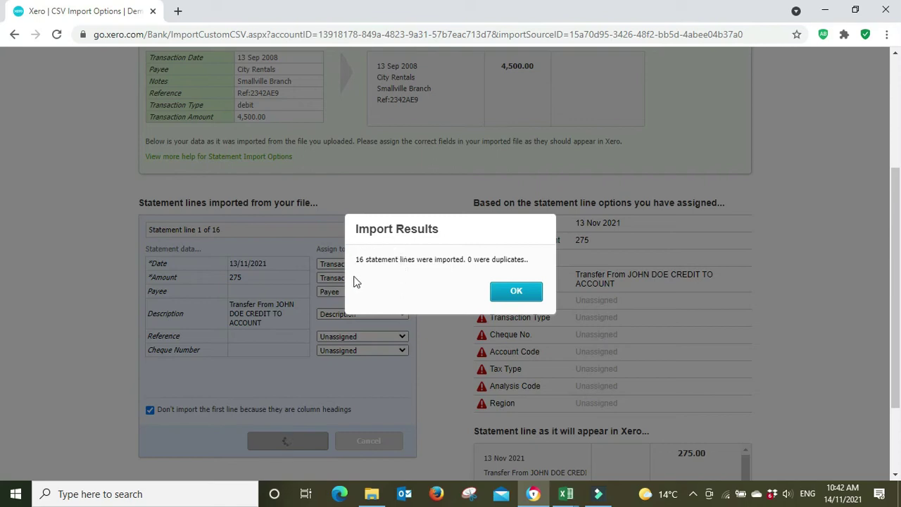
# - Select the template's dates A2:A17 in Excel to confirm 16 rows match the import
pyautogui.hotkey('alt', 'Tab')
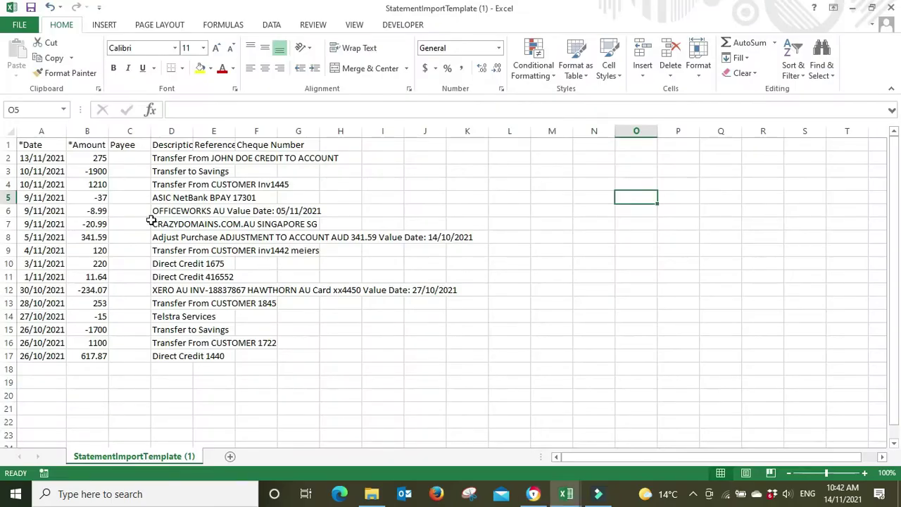
pyautogui.moveTo(53, 157); pyautogui.dragTo(49, 357)
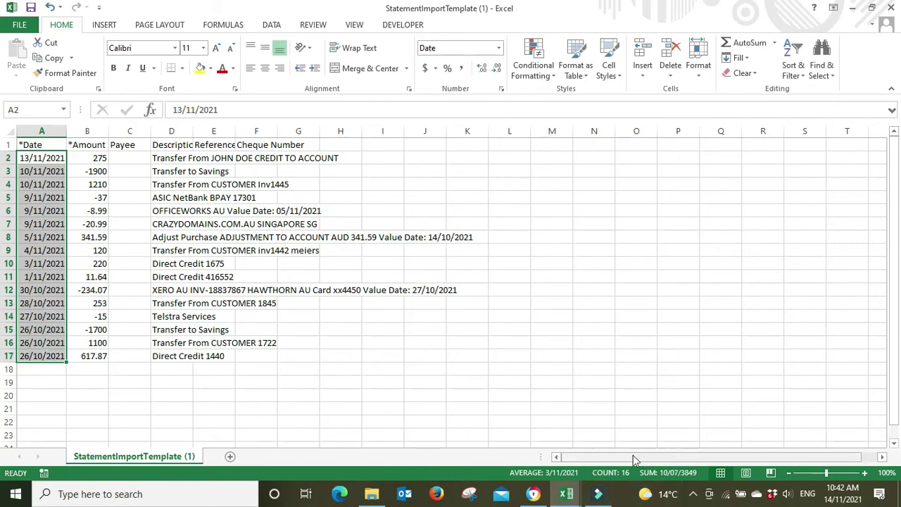
pyautogui.hotkey('alt', 'Tab')
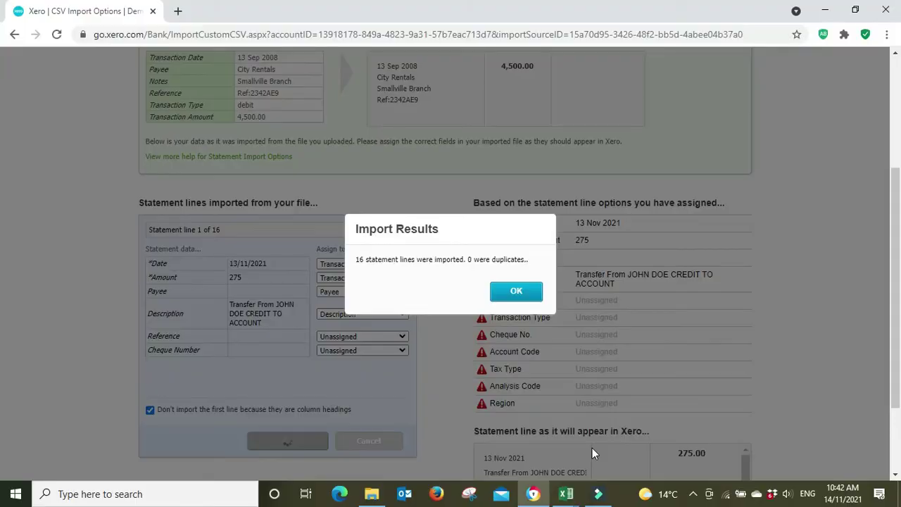
# - Dismiss the import results, jump to the last page, and open details of the 10 Nov 1,210.00 line
pyautogui.click(516, 292)
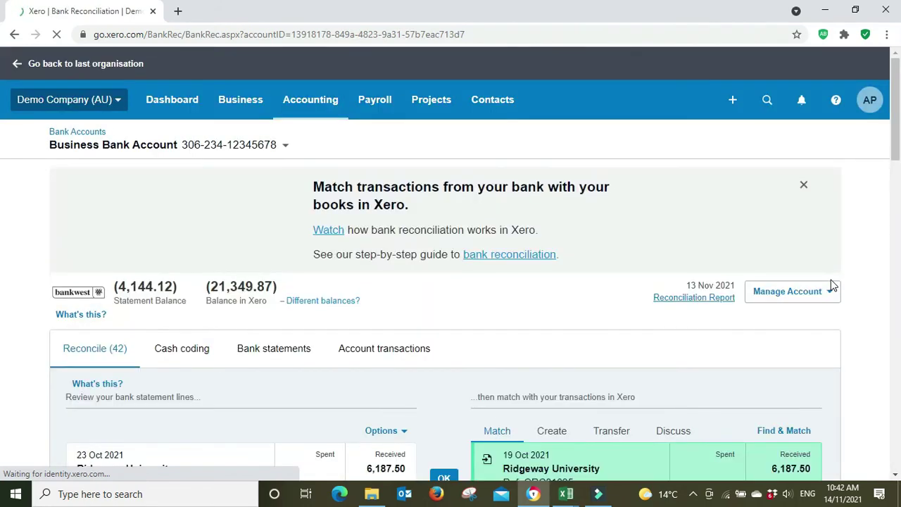
pyautogui.scroll(-4, 2, 296)
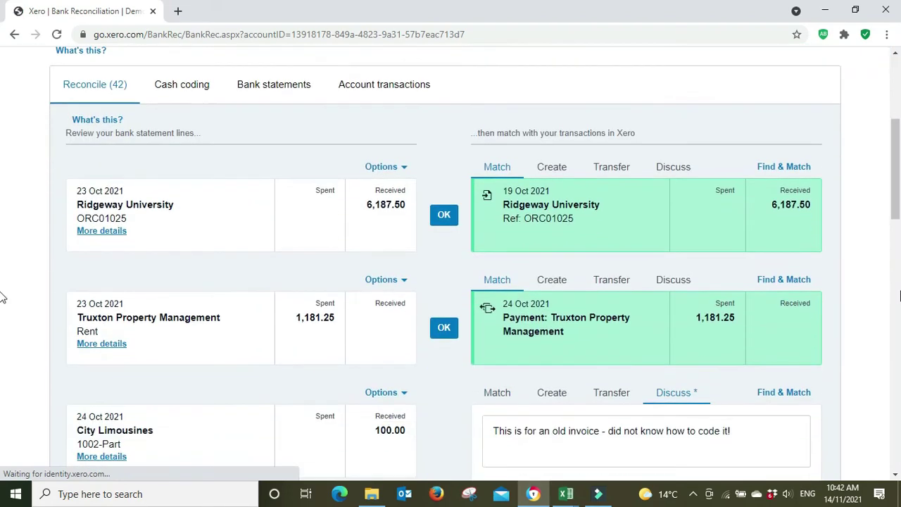
pyautogui.scroll(-3, 2, 296)
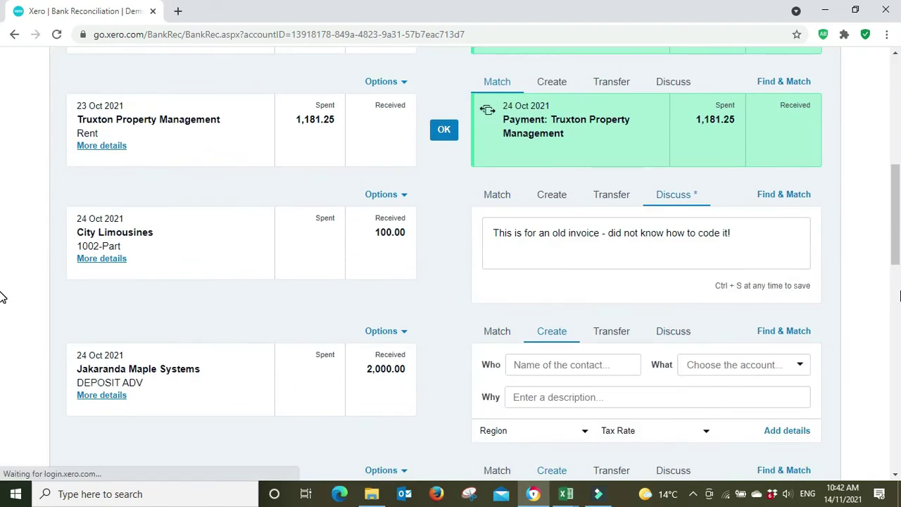
pyautogui.scroll(-12, 2, 296)
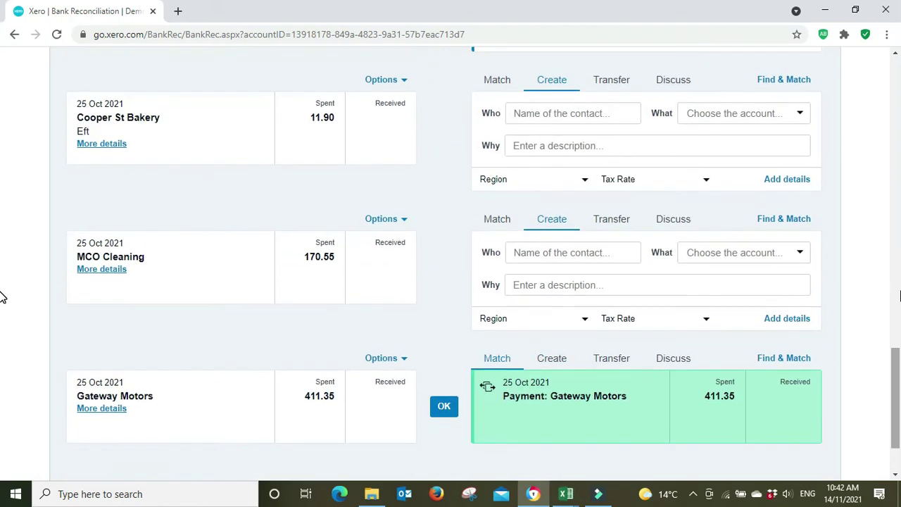
pyautogui.scroll(-2, 469, 458)
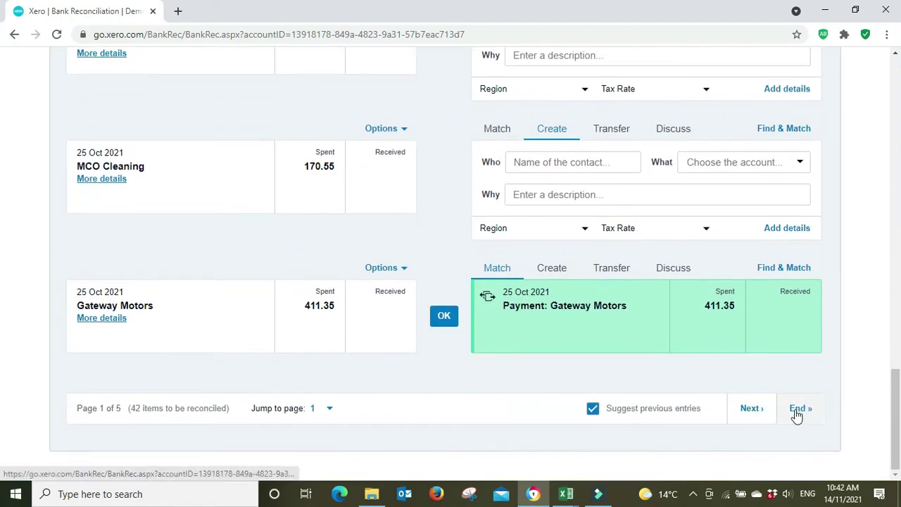
pyautogui.click(797, 414)
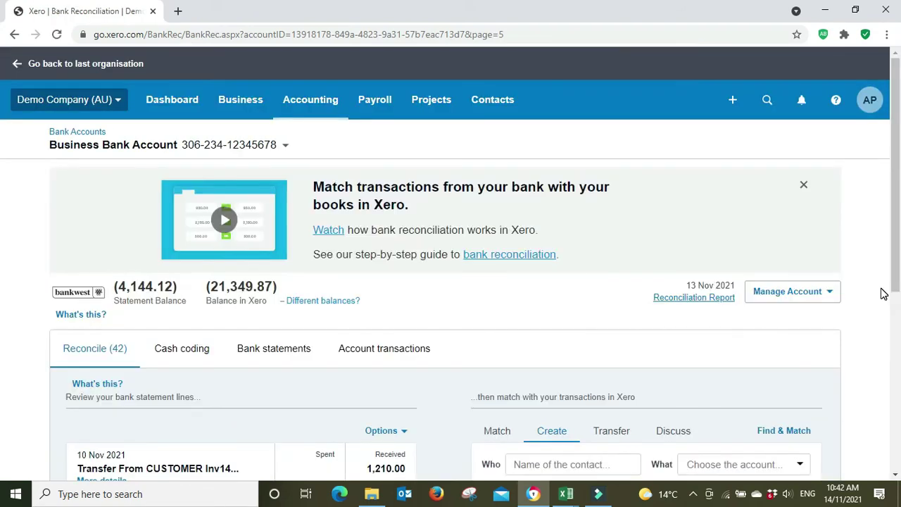
pyautogui.scroll(-4, 881, 293)
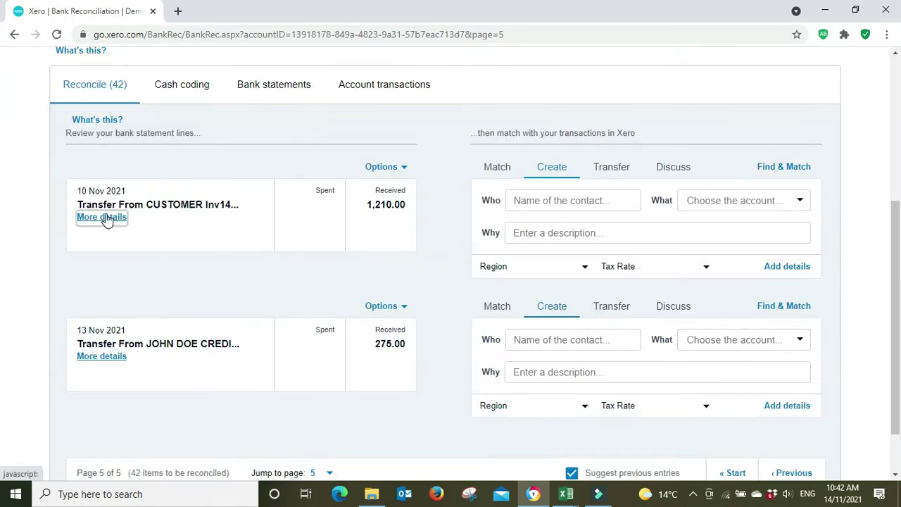
pyautogui.click(103, 218)
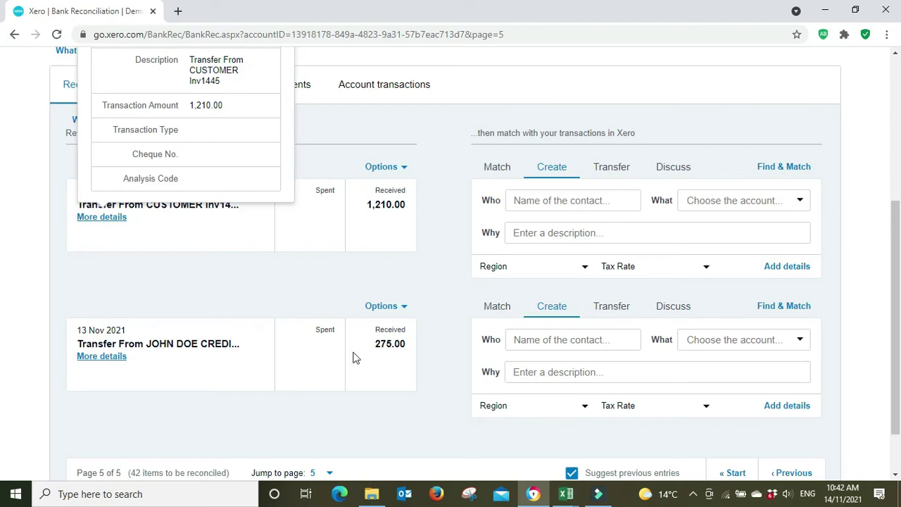
# - Check the 275 and 1,210 transfers against CSV rows 2 and 4, then close the details popup
pyautogui.hotkey('alt', 'Tab')
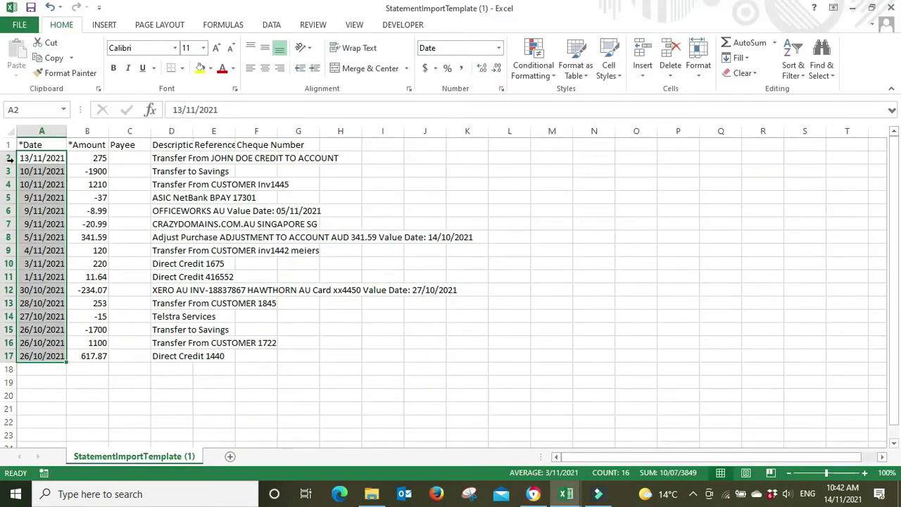
pyautogui.click(10, 160)
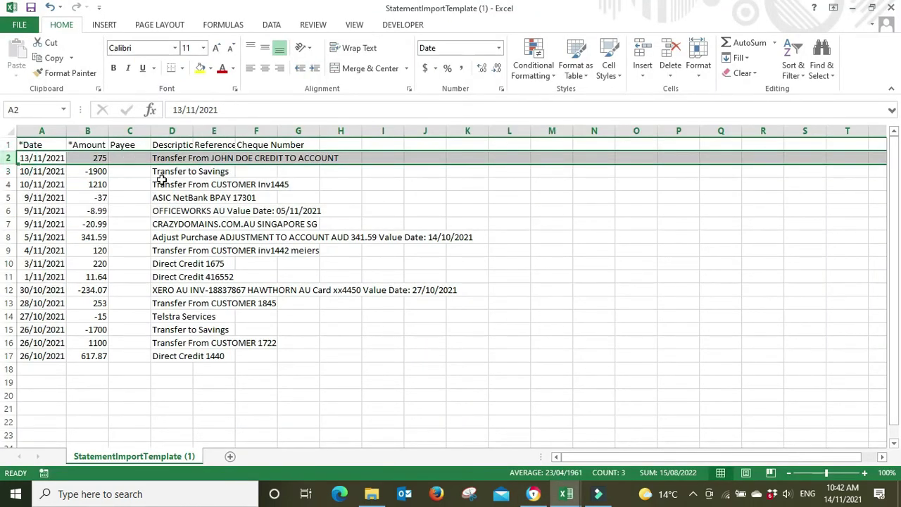
pyautogui.click(10, 184)
pyautogui.hotkey('alt', 'Tab')
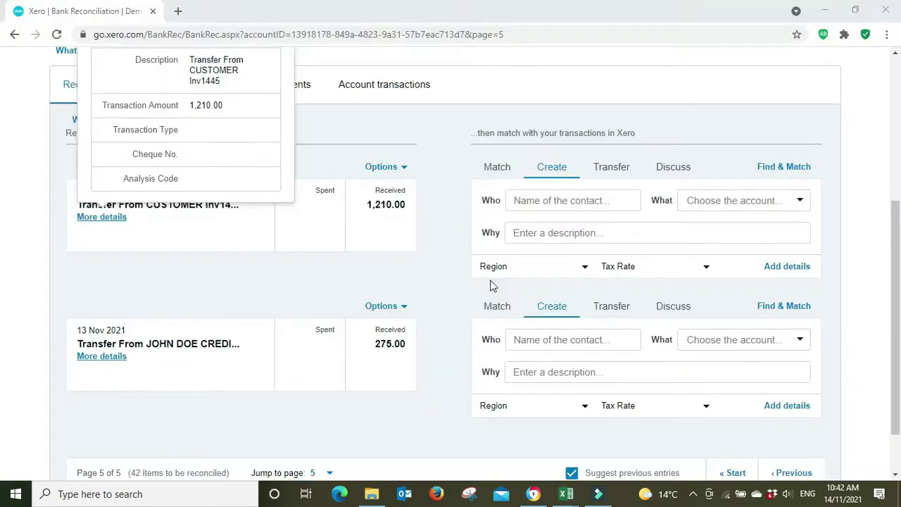
pyautogui.scroll(2, 493, 280)
pyautogui.scroll(1, 492, 279)
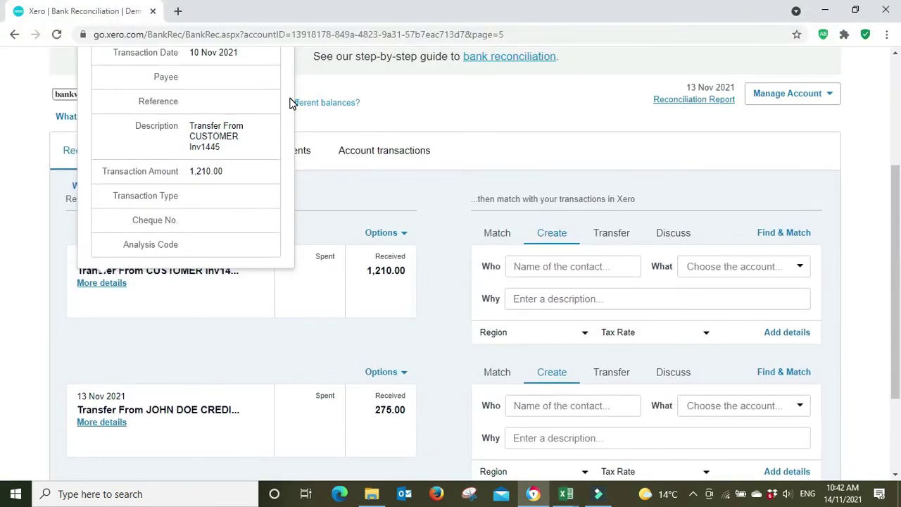
pyautogui.scroll(3, 290, 120)
pyautogui.click(268, 153)
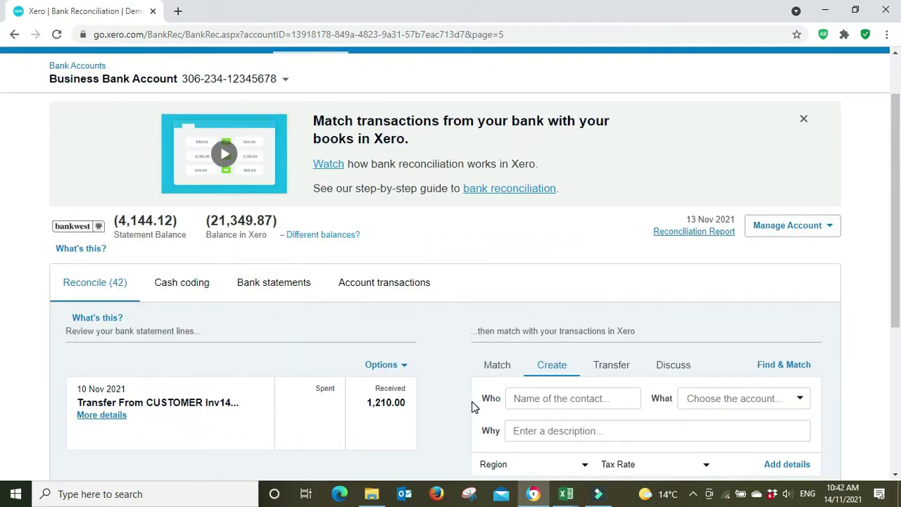
# - Go back to page 4 and compare its lines with CSV rows 3 (-1900) and 17 (617.87)
pyautogui.hotkey('alt', 'Tab')
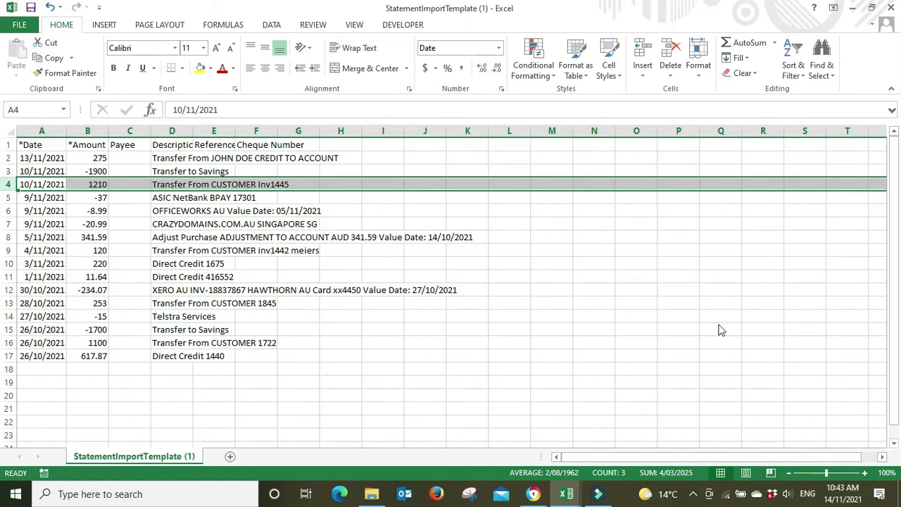
pyautogui.hotkey('alt', 'Tab')
pyautogui.scroll(-5, 719, 328)
pyautogui.click(798, 414)
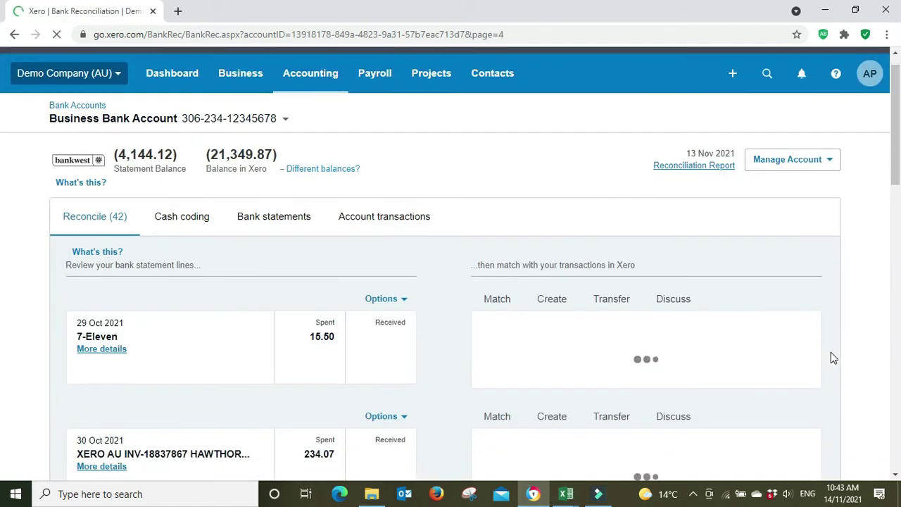
pyautogui.scroll(-6, 831, 357)
pyautogui.scroll(-10, 831, 357)
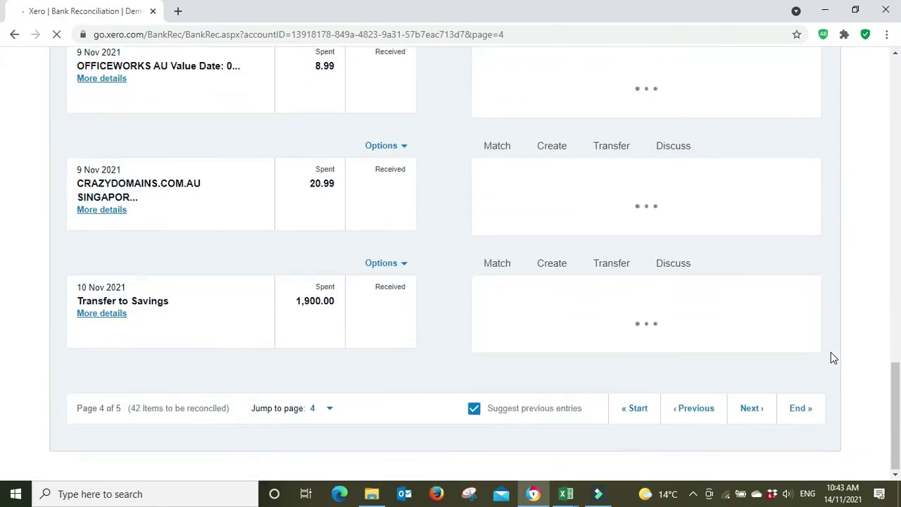
pyautogui.hotkey('alt', 'Tab')
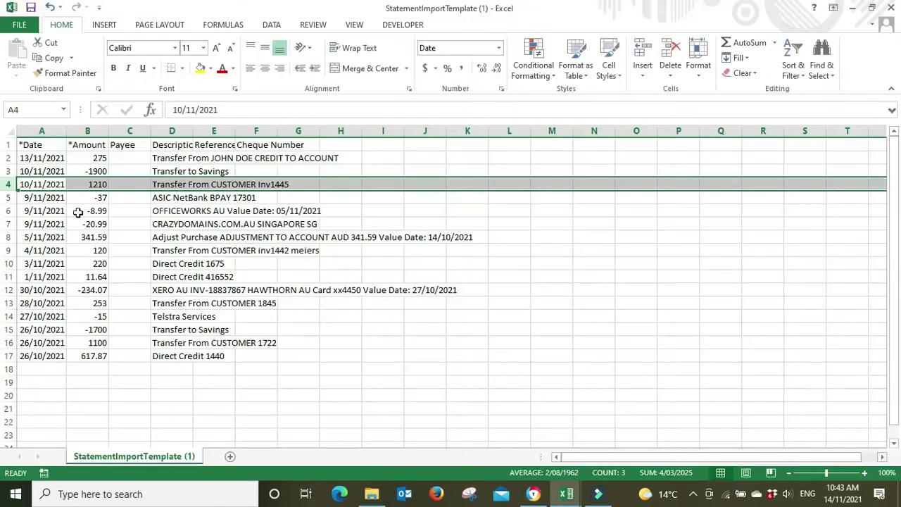
pyautogui.click(9, 171)
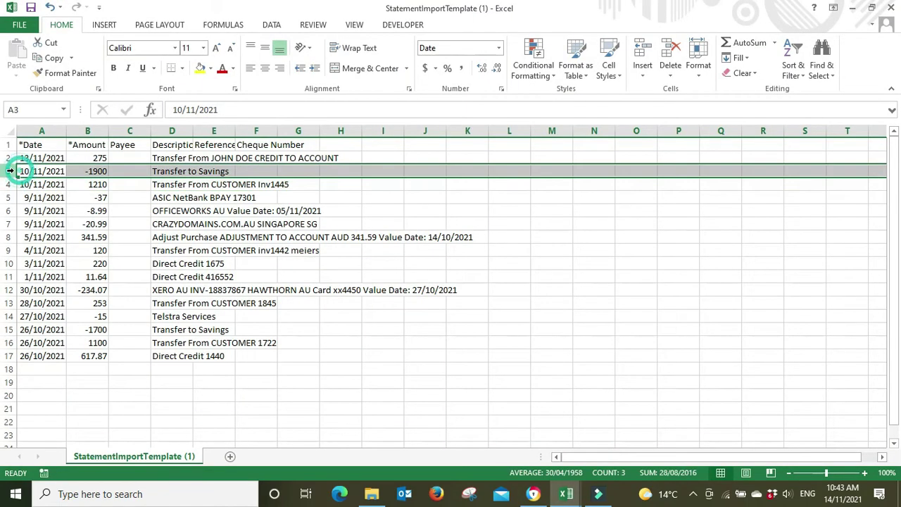
pyautogui.click(8, 355)
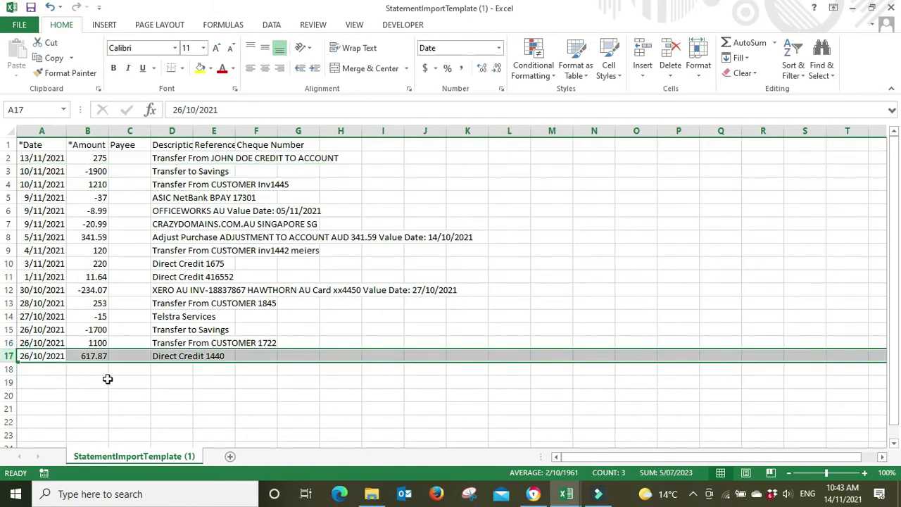
pyautogui.hotkey('alt', 'Tab')
pyautogui.scroll(10, 304, 350)
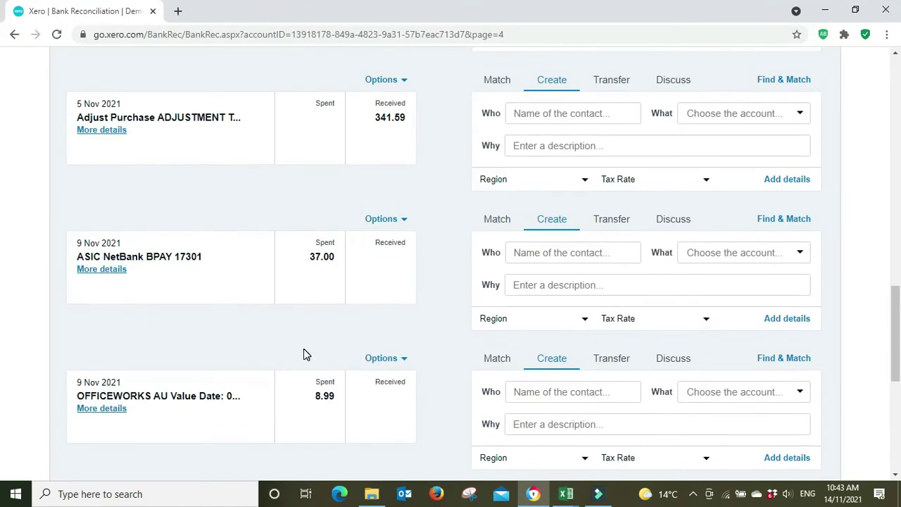
pyautogui.scroll(10, 303, 348)
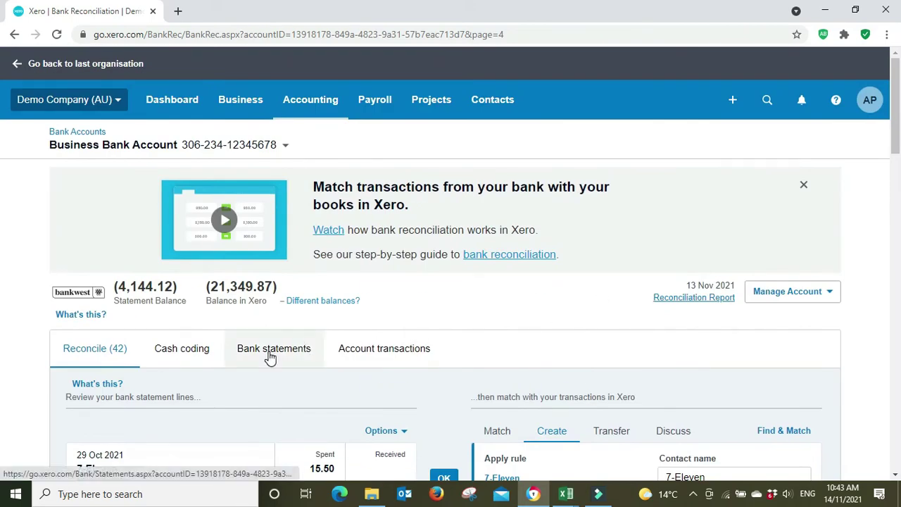
# - Show the imported bank statement lines and scroll down to the 26 Oct Direct Credit 1440 of 617.87
pyautogui.click(270, 352)
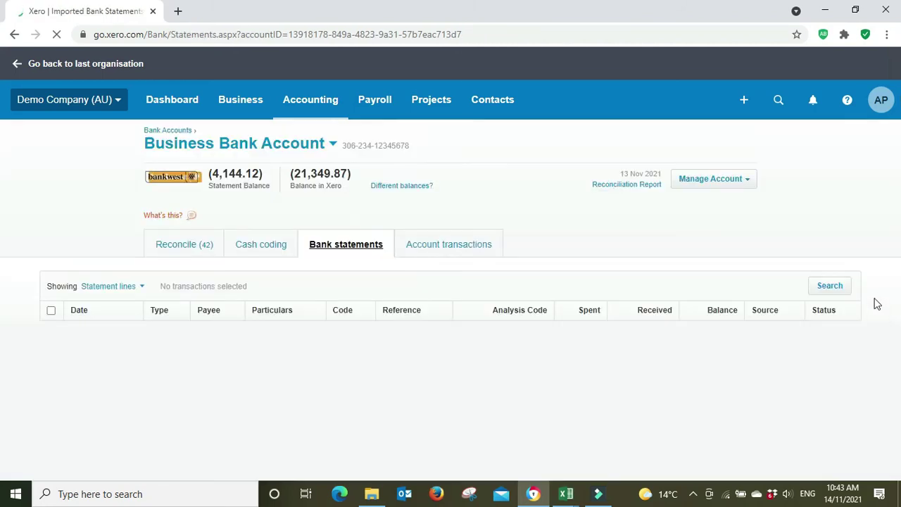
pyautogui.scroll(-5, 877, 301)
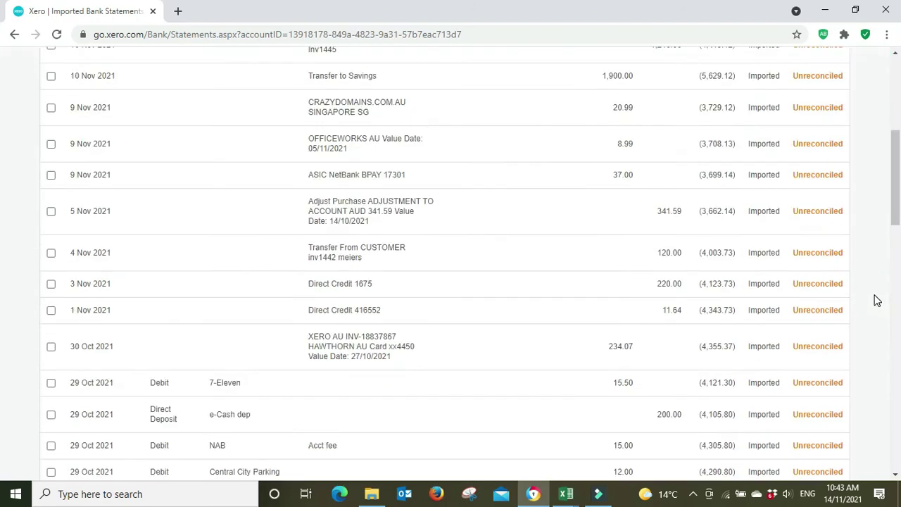
pyautogui.scroll(-3, 876, 301)
pyautogui.scroll(-1, 877, 300)
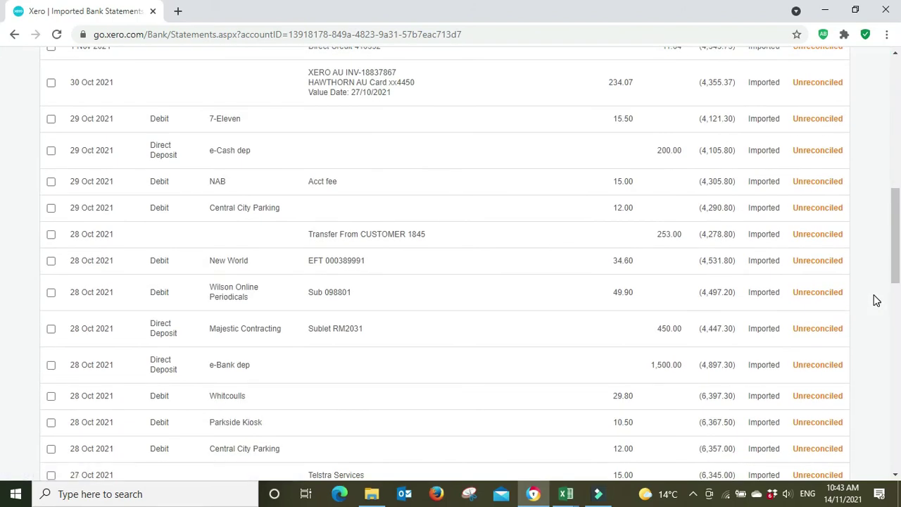
pyautogui.scroll(-4, 876, 301)
pyautogui.scroll(-3, 876, 301)
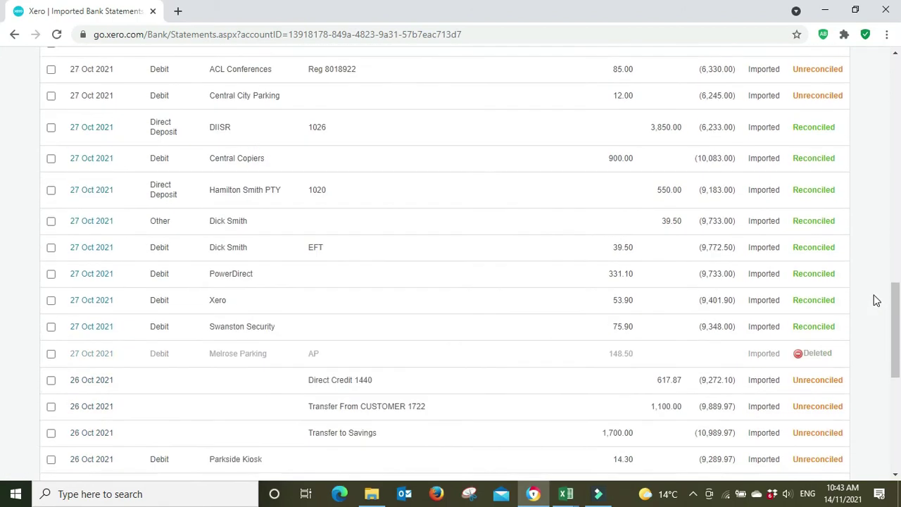
pyautogui.scroll(-2, 876, 301)
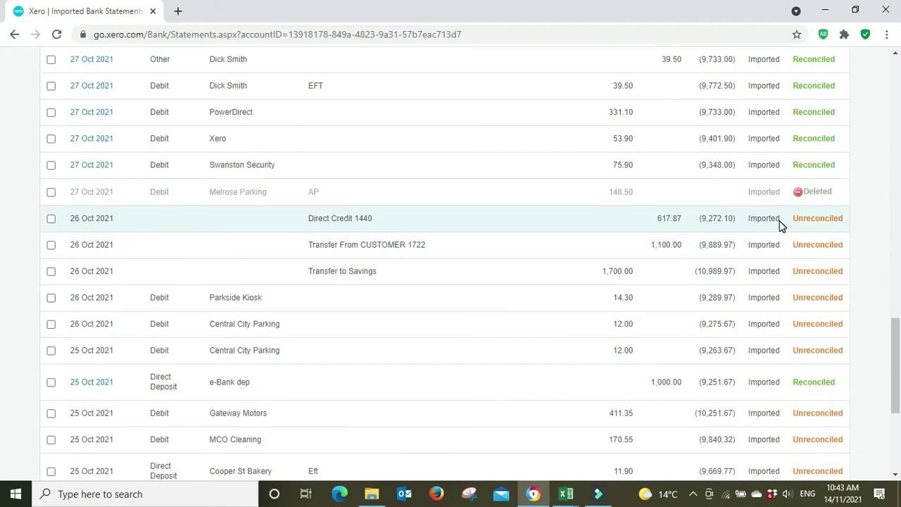
pyautogui.scroll(2, 778, 224)
pyautogui.scroll(6, 779, 224)
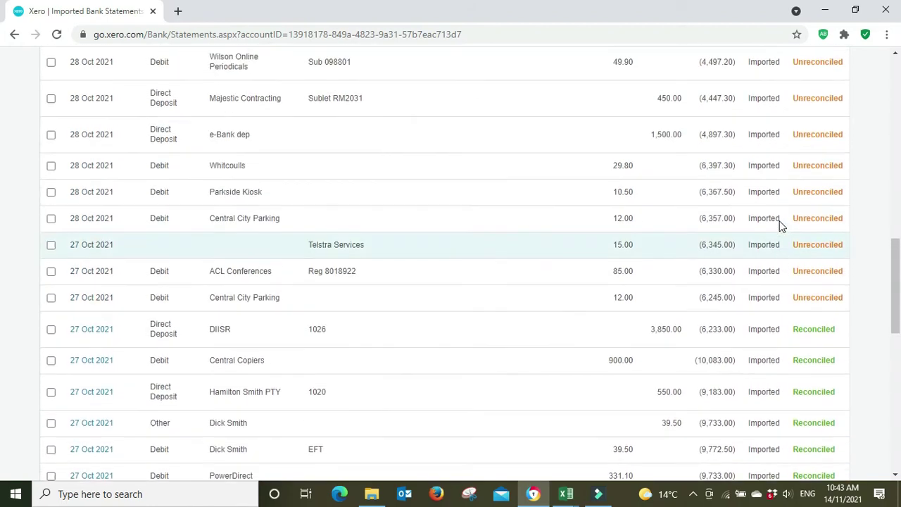
pyautogui.scroll(-7, 780, 225)
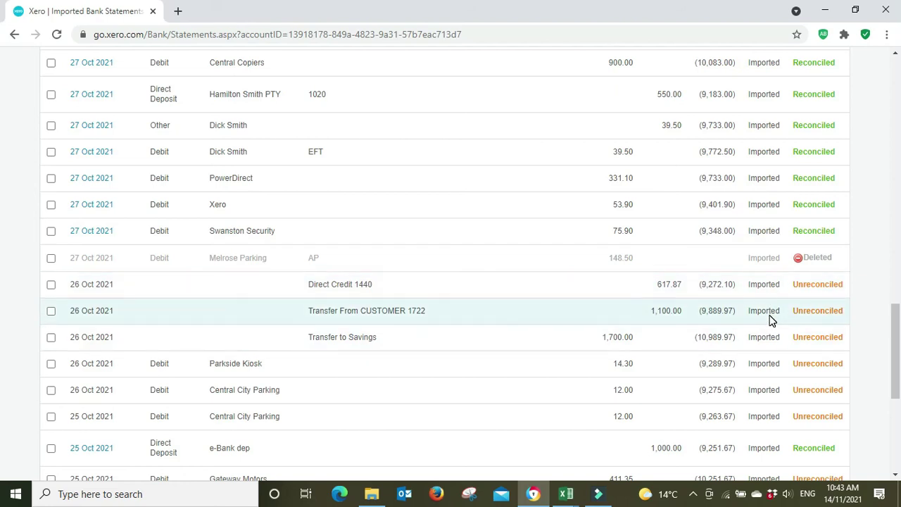
pyautogui.moveTo(888, 333); pyautogui.dragTo(896, 51)
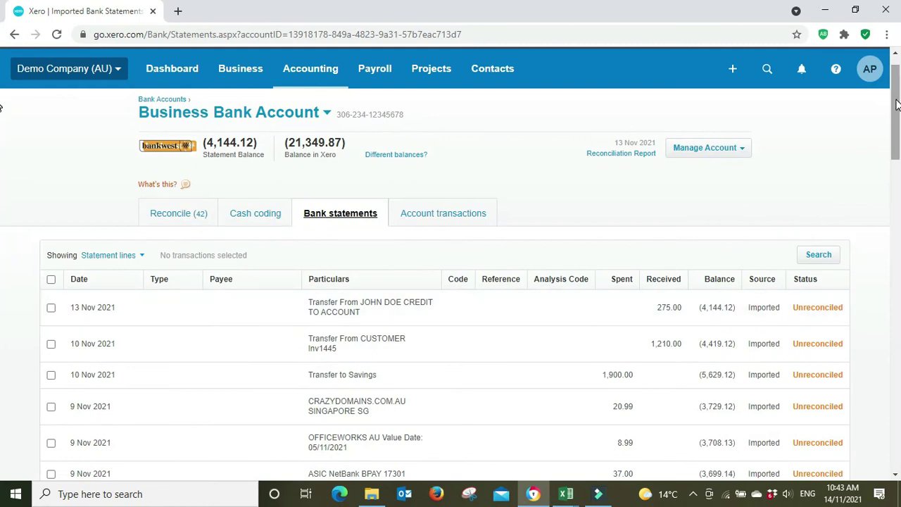
pyautogui.moveTo(896, 105); pyautogui.dragTo(897, 304)
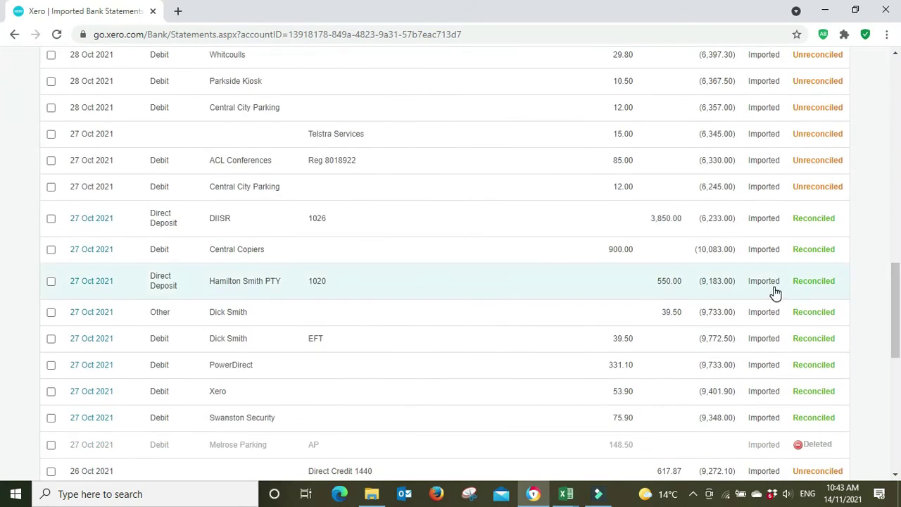
# - Compare the 617.87 statement line against row 17 of the CSV spreadsheet in Excel
pyautogui.hotkey('alt', 'Tab')
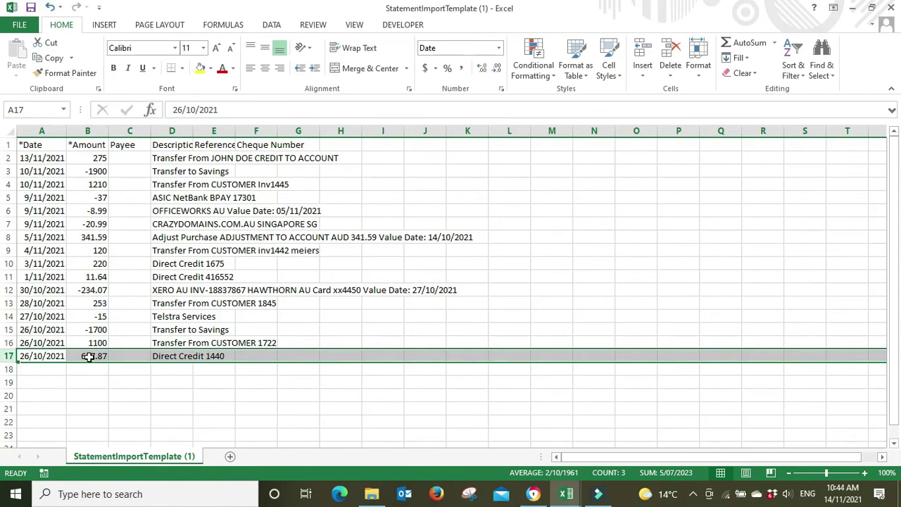
pyautogui.hotkey('alt', 'Tab')
pyautogui.scroll(-3, 381, 306)
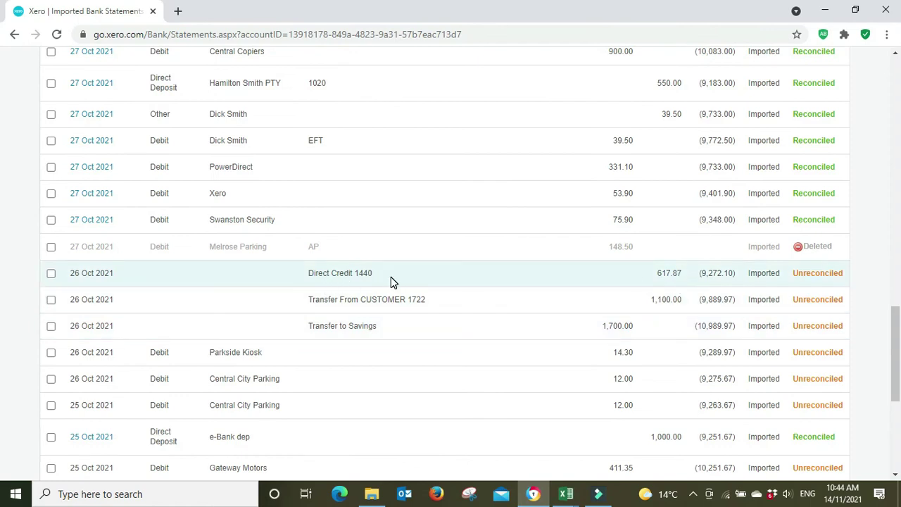
pyautogui.hotkey('alt', 'Tab')
pyautogui.hotkey('alt', 'Tab')
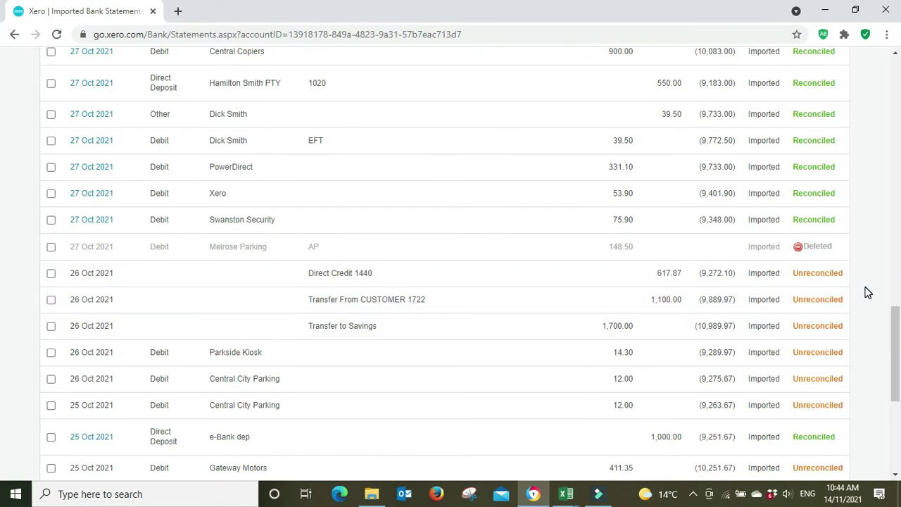
# - Bring up the CSVData workbook and select its first transaction row, 13/11/2021 for 275
pyautogui.hotkey('alt', 'Tab')
pyautogui.click(333, 395)
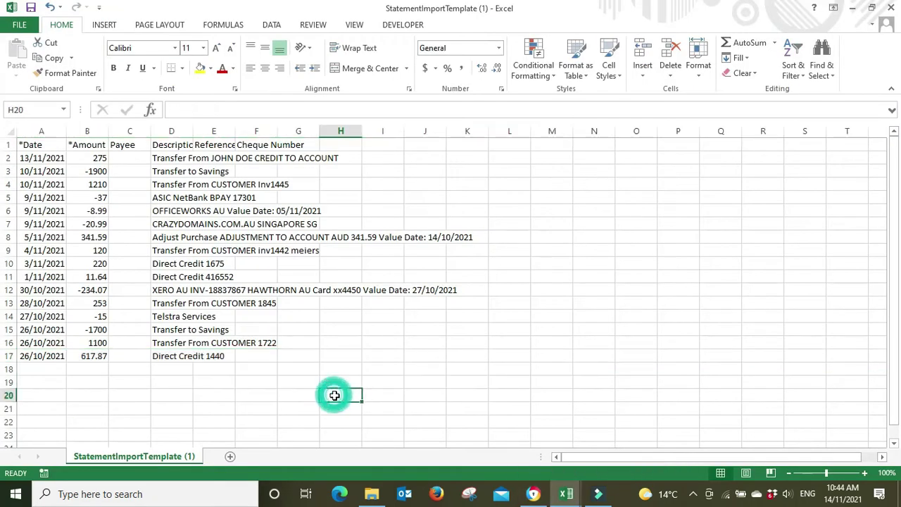
pyautogui.moveTo(536, 498)
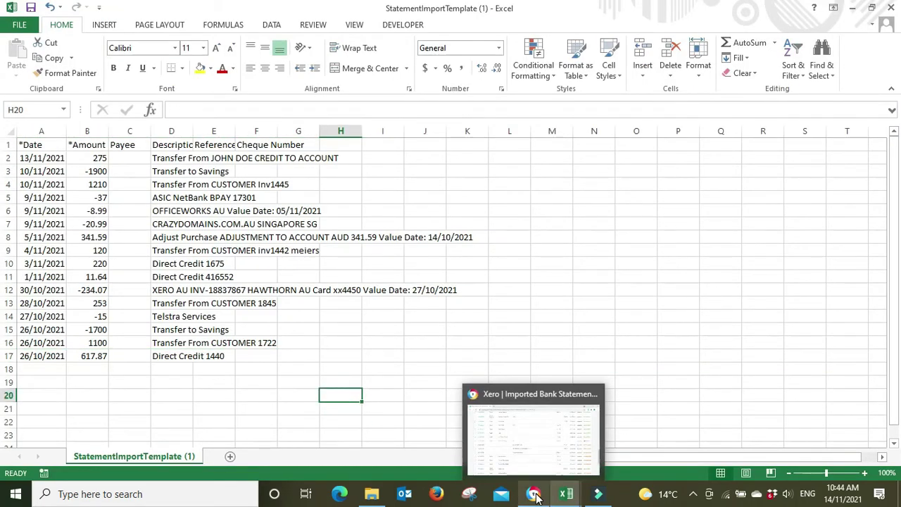
pyautogui.moveTo(569, 496)
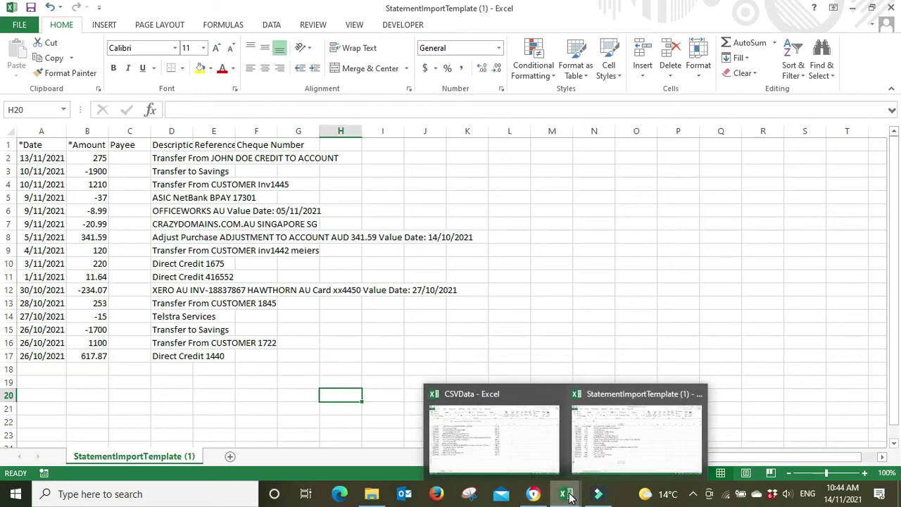
pyautogui.click(493, 438)
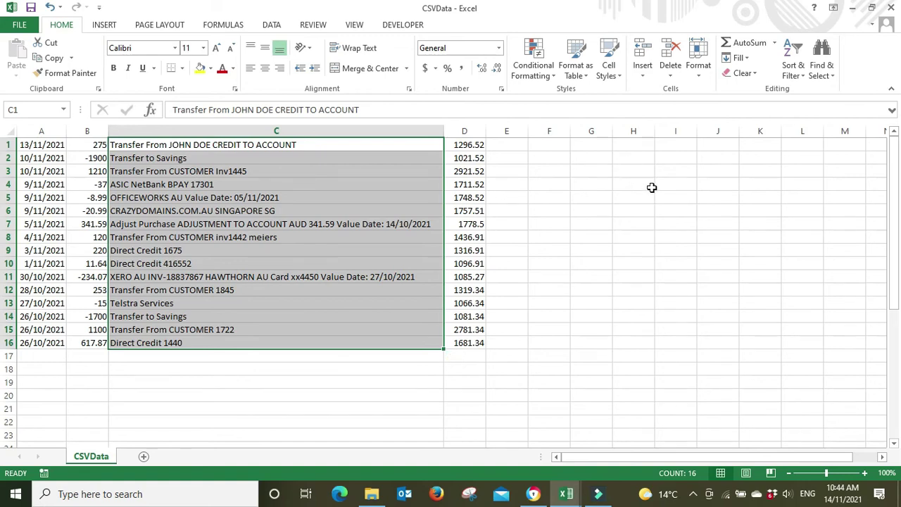
pyautogui.click(9, 144)
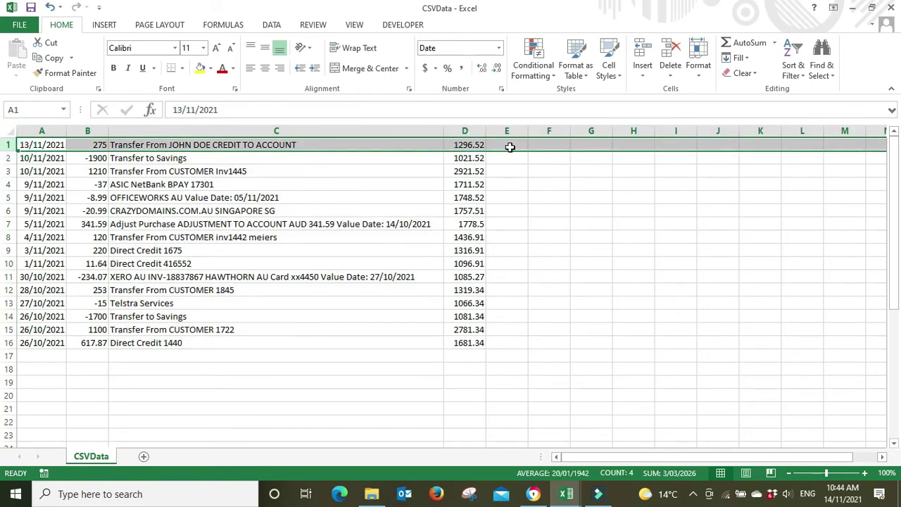
pyautogui.hotkey('alt', 'Tab')
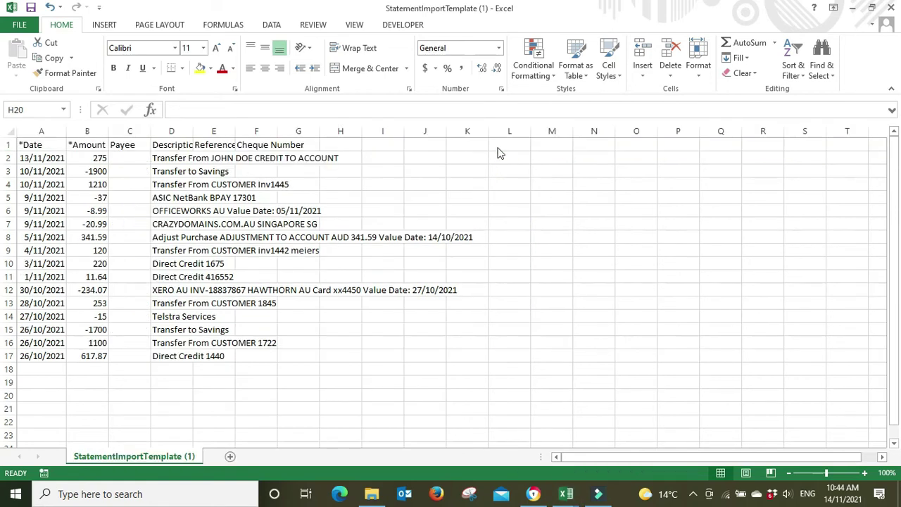
pyautogui.hotkey('alt', 'Tab')
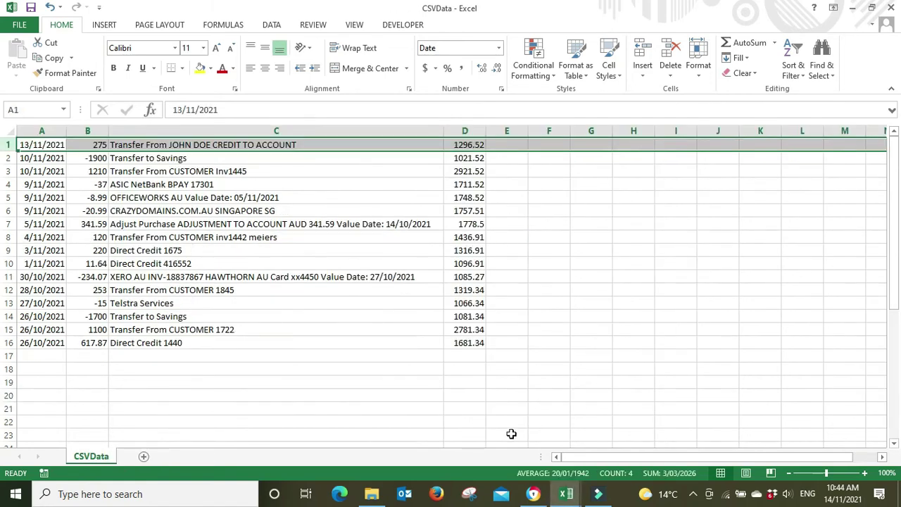
# - Scroll Xero's statement lines up to the newest 13 Nov 275.00 transfer
pyautogui.click(533, 493)
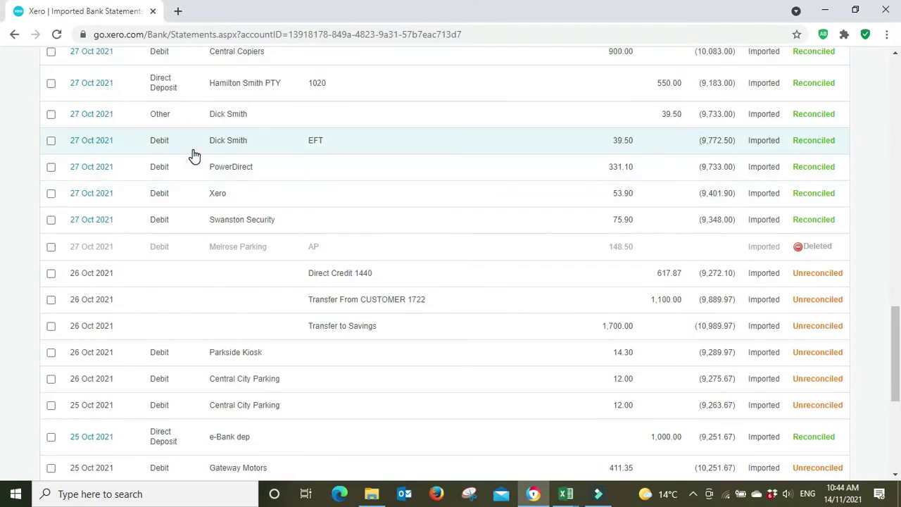
pyautogui.hotkey('alt', 'Tab')
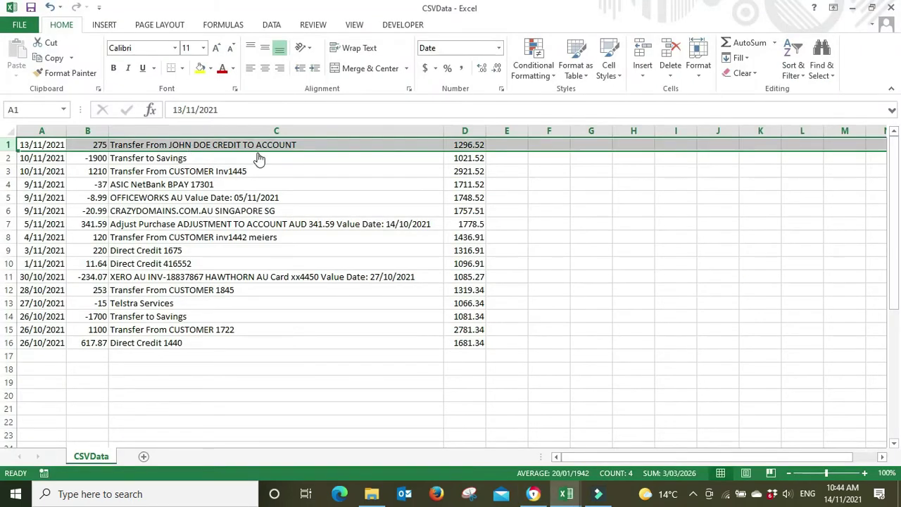
pyautogui.hotkey('alt', 'Tab')
pyautogui.scroll(15, 259, 159)
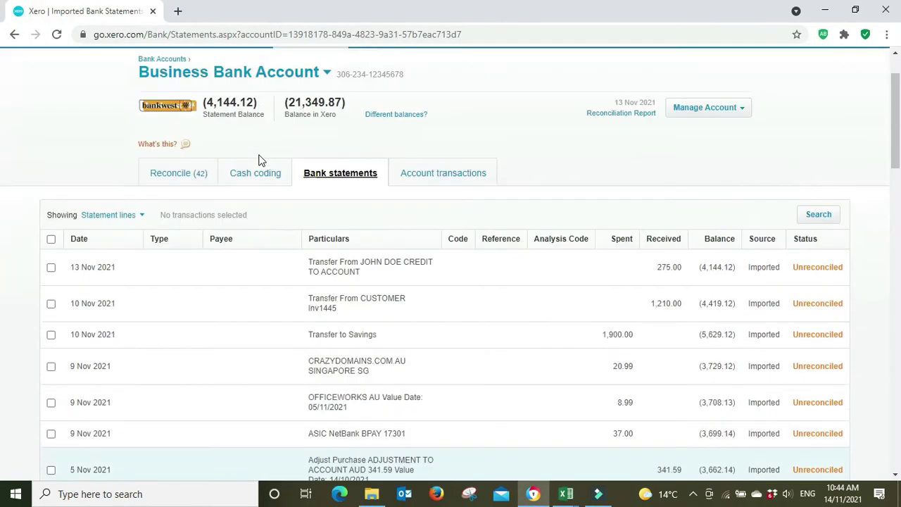
pyautogui.scroll(1, 258, 160)
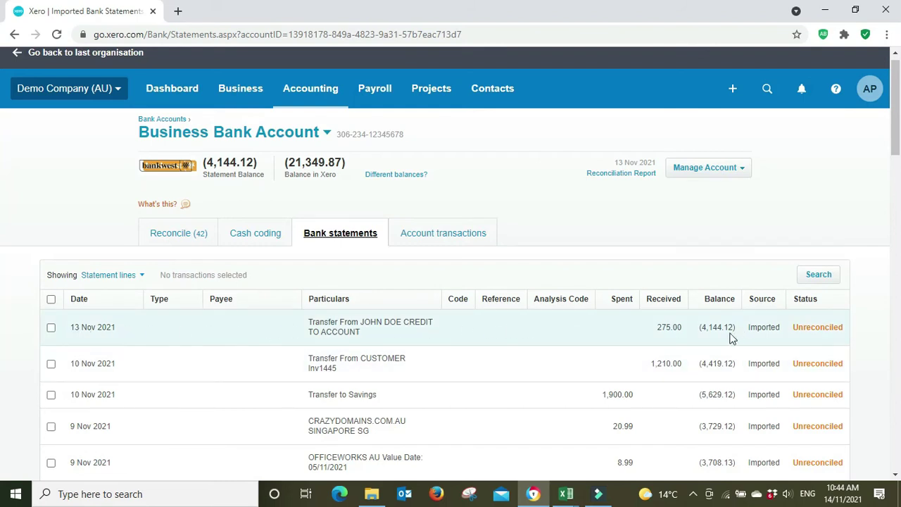
# - Check CSVData's D1 running balance of 1296.52 against Xero's (4,144.12) closing balance
pyautogui.hotkey('alt', 'Tab')
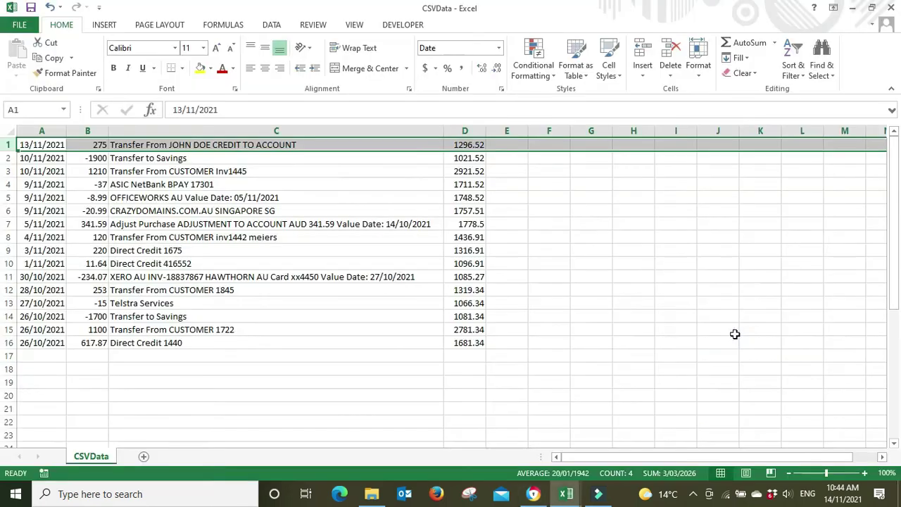
pyautogui.click(448, 147)
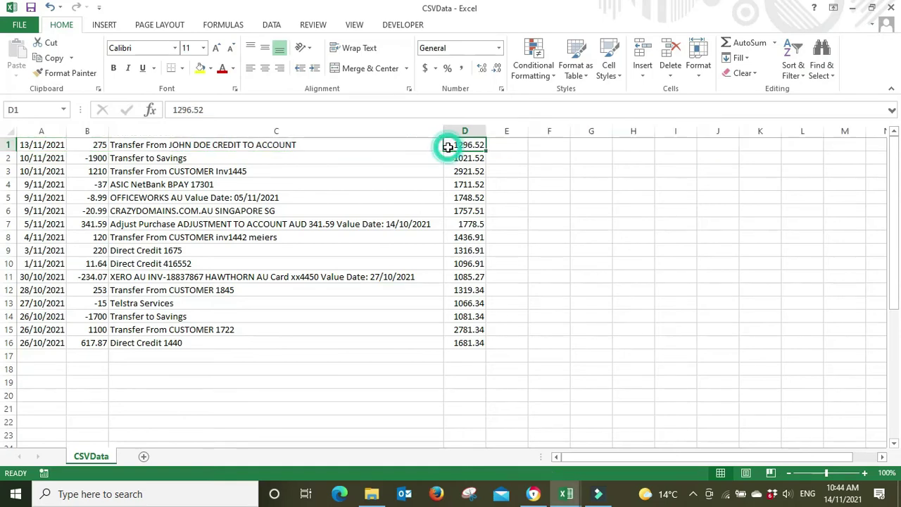
pyautogui.hotkey('alt', 'Tab')
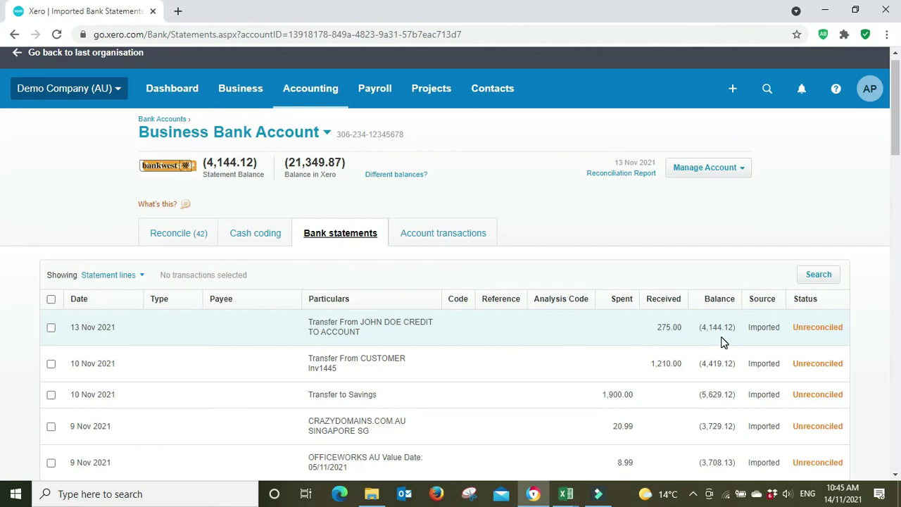
pyautogui.hotkey('alt', 'Tab')
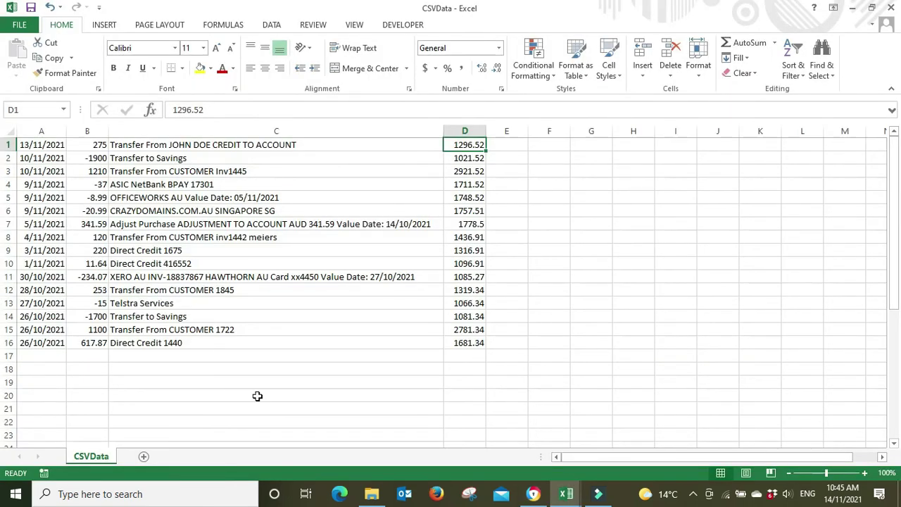
pyautogui.hotkey('alt', 'Tab')
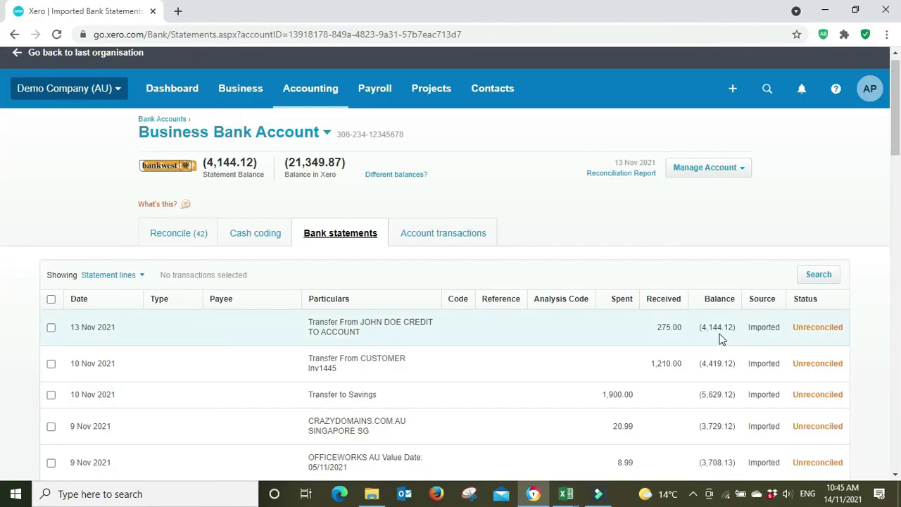
# - Compare the dashboard's Business Bank Account Nov 13 balance of (4,144.12) with the CSVData workbook
pyautogui.click(178, 95)
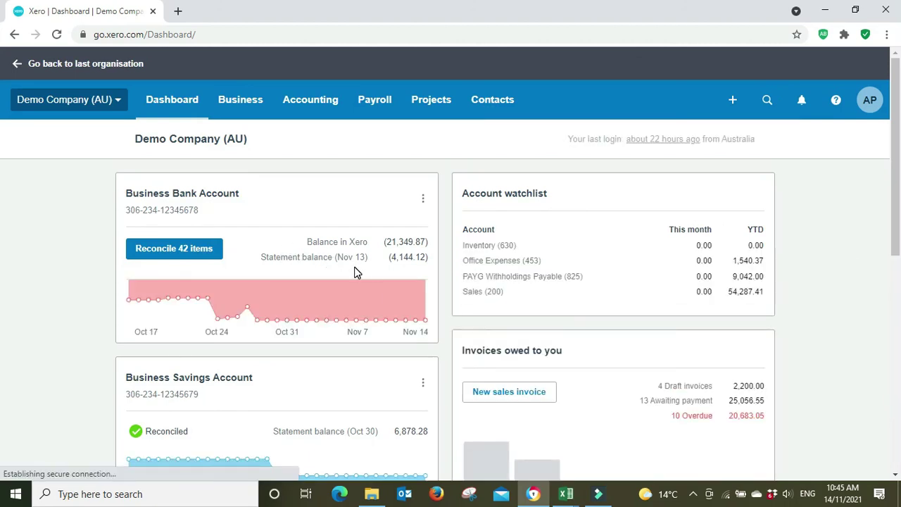
pyautogui.hotkey('alt', 'Tab')
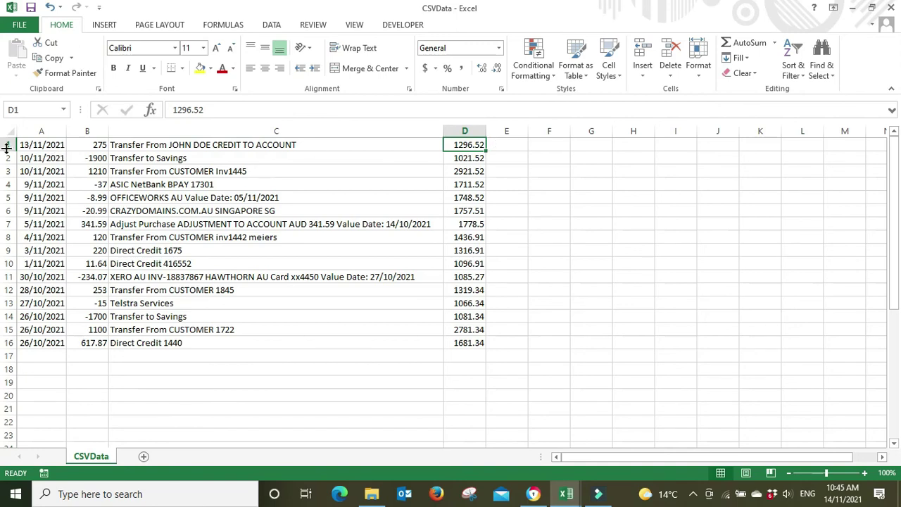
pyautogui.hotkey('alt', 'Tab')
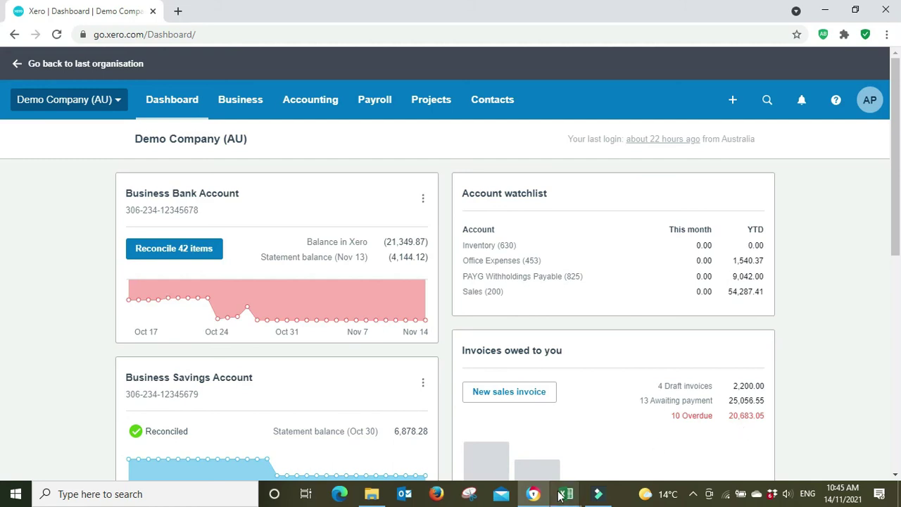
# - Bring the StatementImportTemplate (1) workbook to the front, leaving its number formats unchanged
pyautogui.moveTo(566, 493)
pyautogui.click(509, 454)
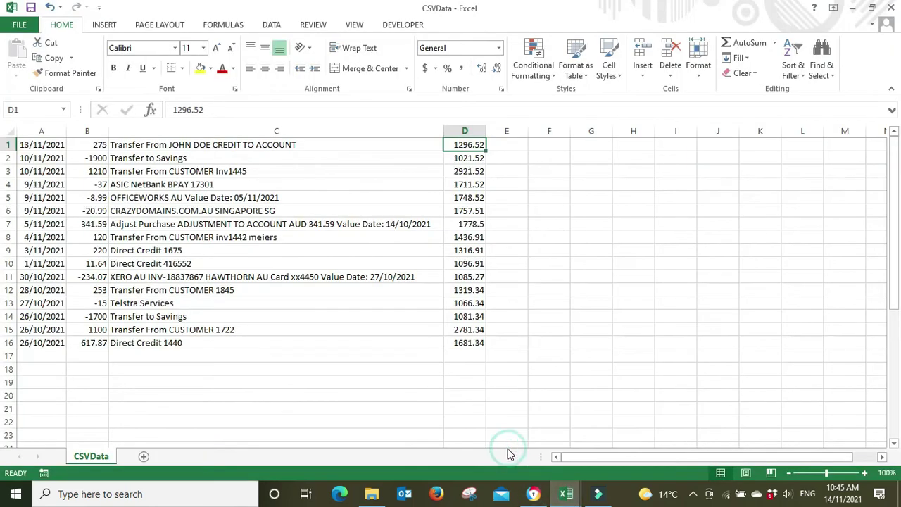
pyautogui.click(566, 493)
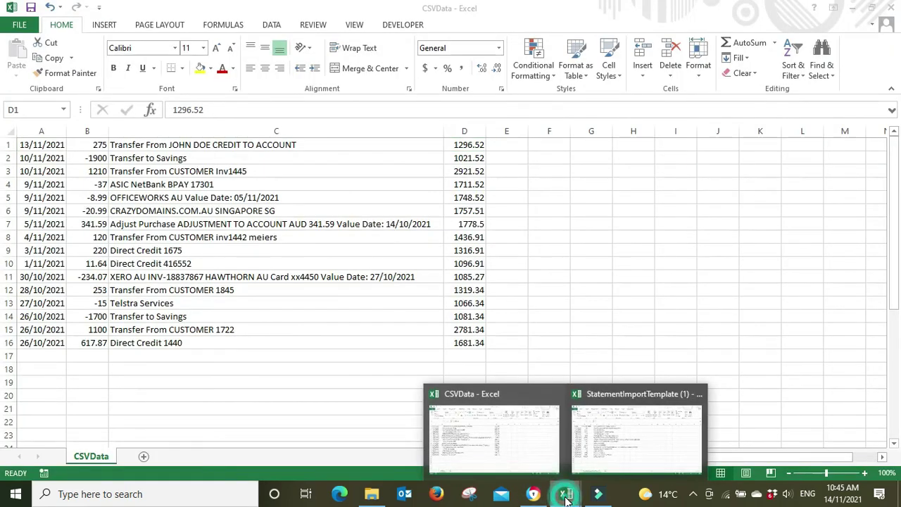
pyautogui.click(612, 458)
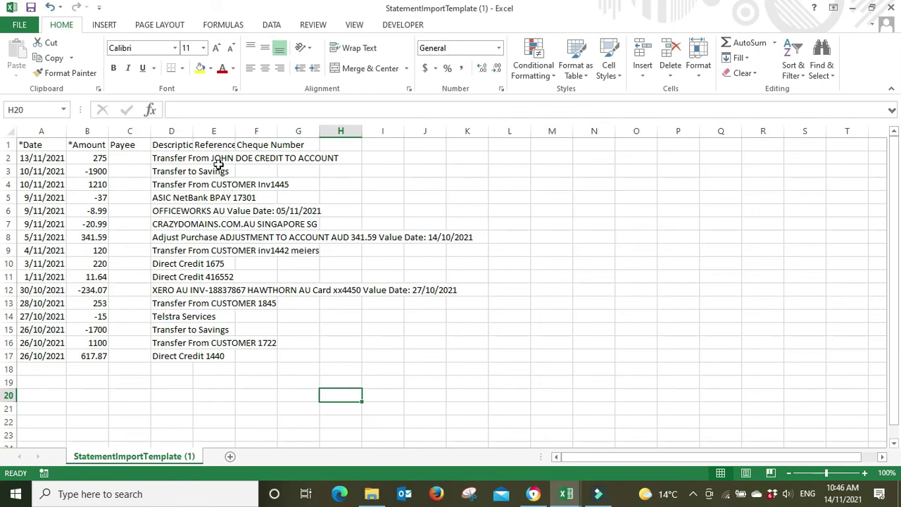
pyautogui.hotkey('alt', 'Tab')
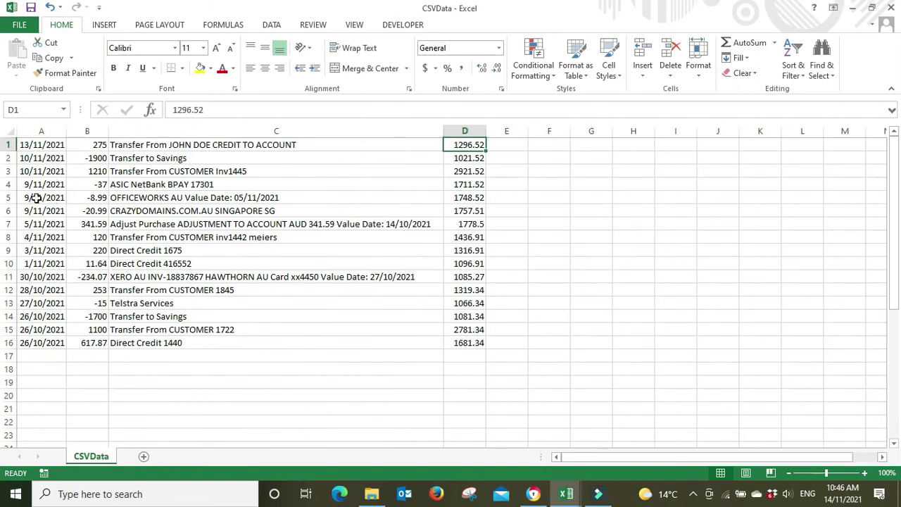
pyautogui.hotkey('alt', 'Tab')
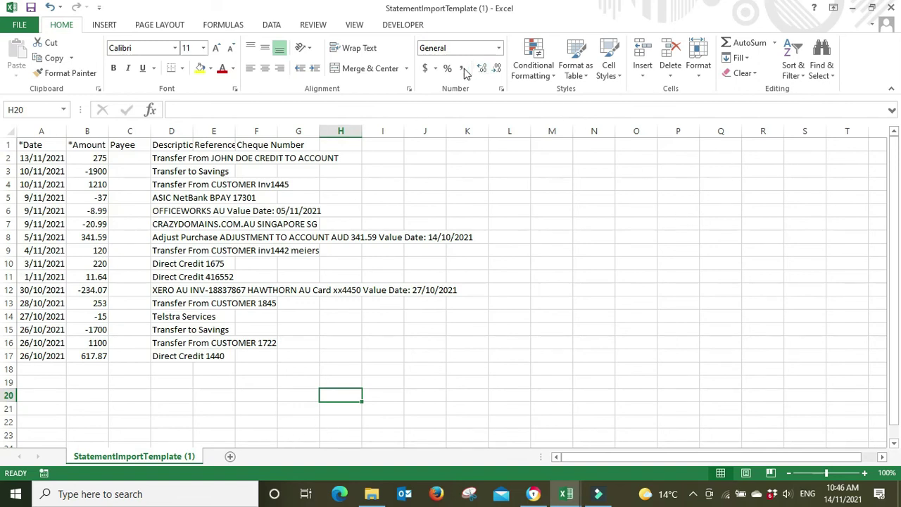
pyautogui.click(499, 48)
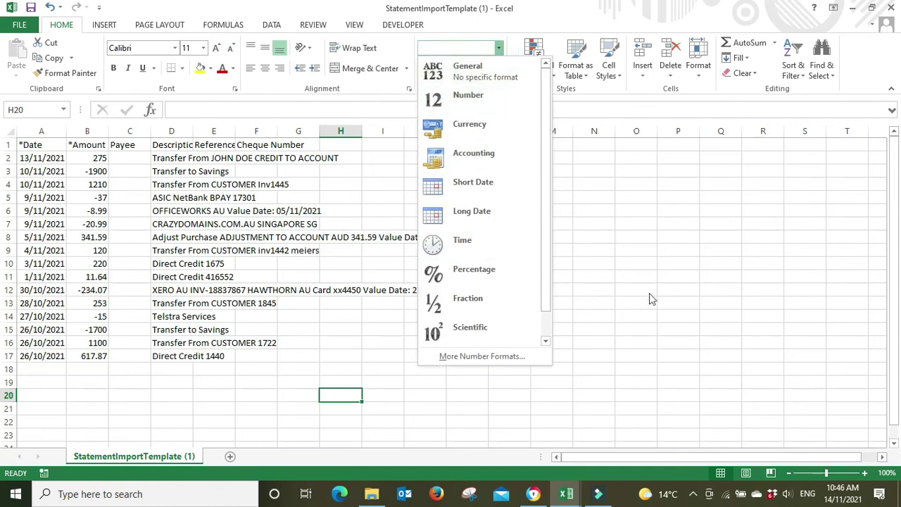
pyautogui.click(674, 286)
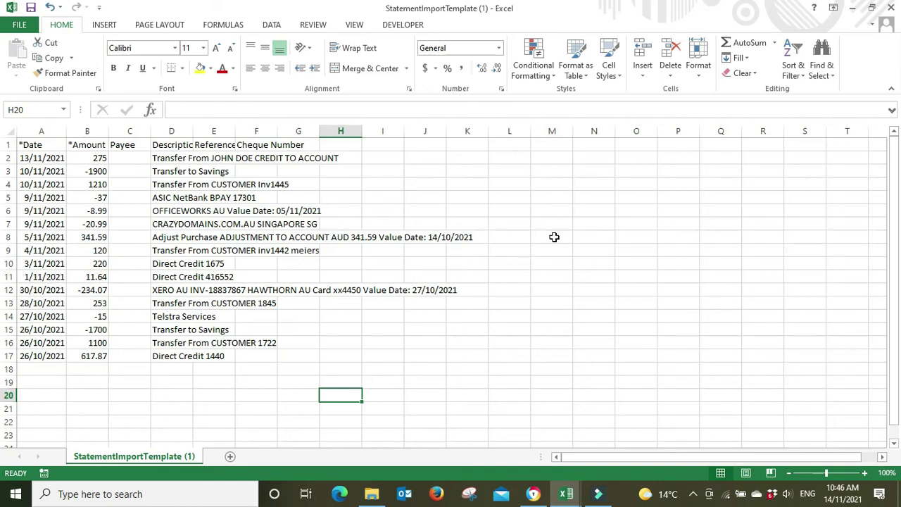
pyautogui.moveTo(531, 501)
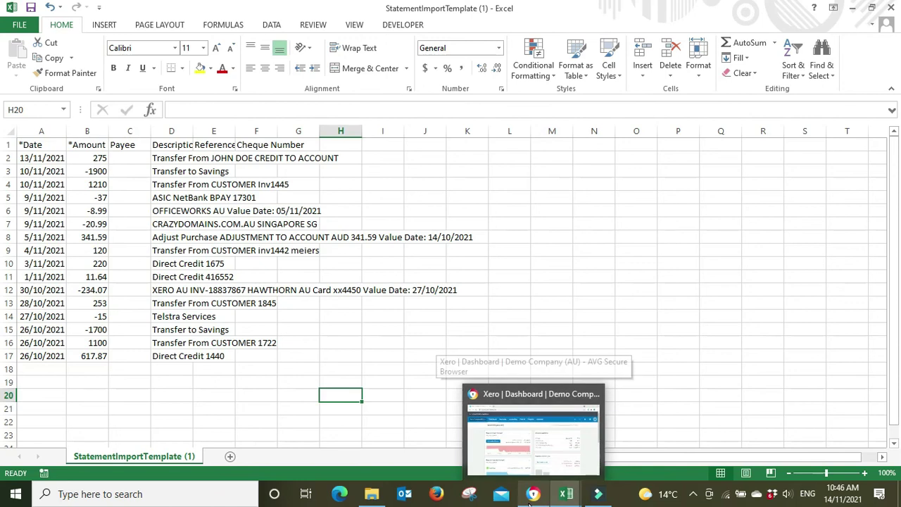
pyautogui.moveTo(576, 460)
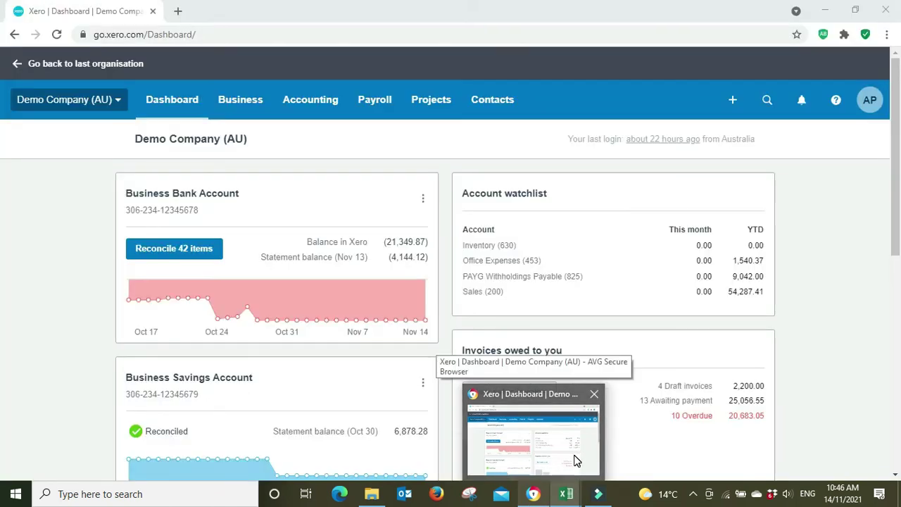